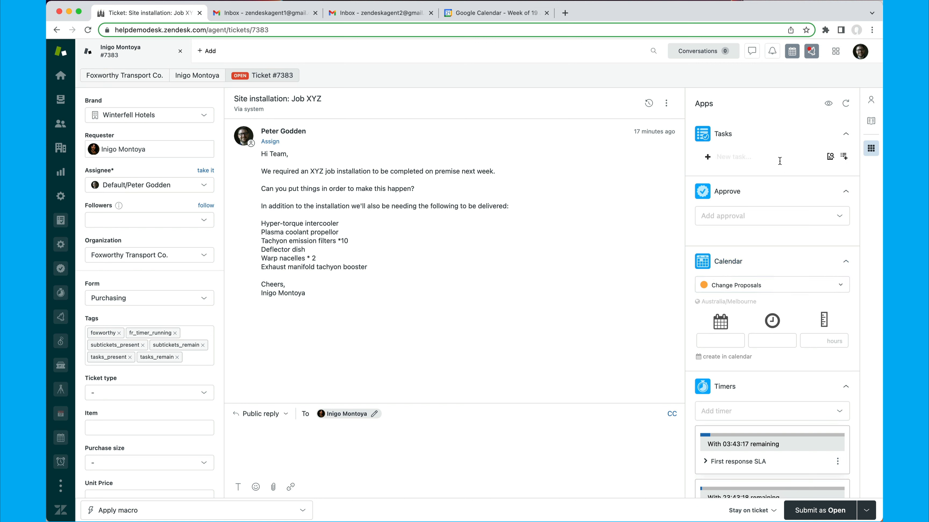
Add the tasks Assess Job, Create Quote and Receive PO number to ticket #7383.
{"action": "left_click", "coordinate": [756, 159]}
{"action": "type", "text": "Assess Job"}
{"action": "key", "text": "Return"}
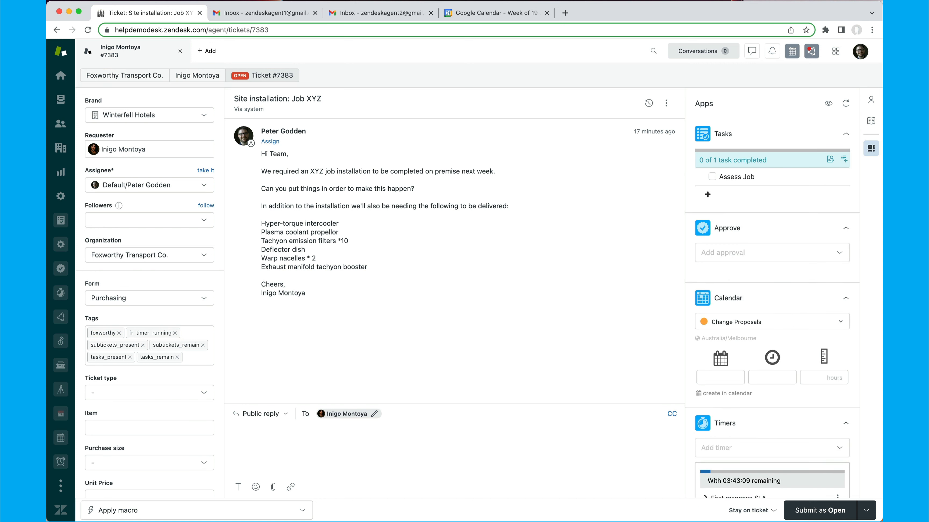
{"action": "type", "text": "Create Quote"}
{"action": "key", "text": "Return"}
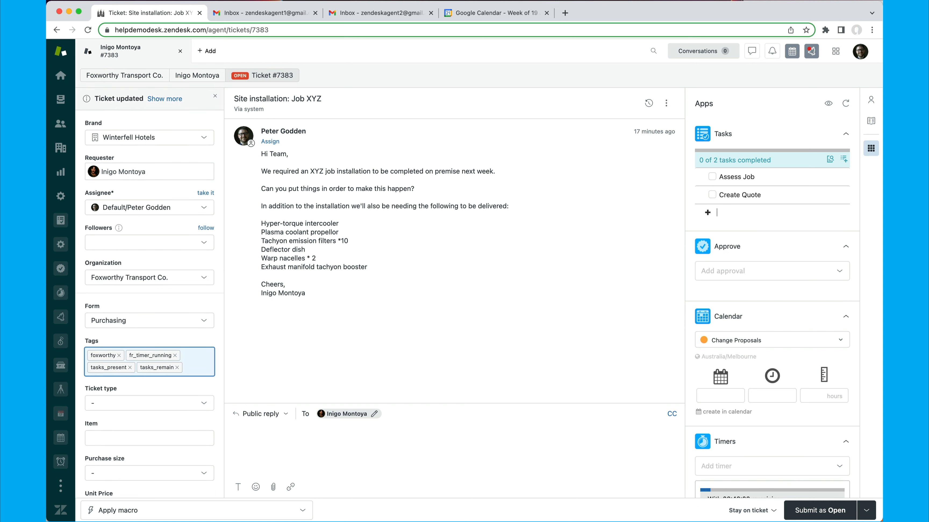
{"action": "type", "text": "Receive PO number"}
{"action": "key", "text": "Return"}
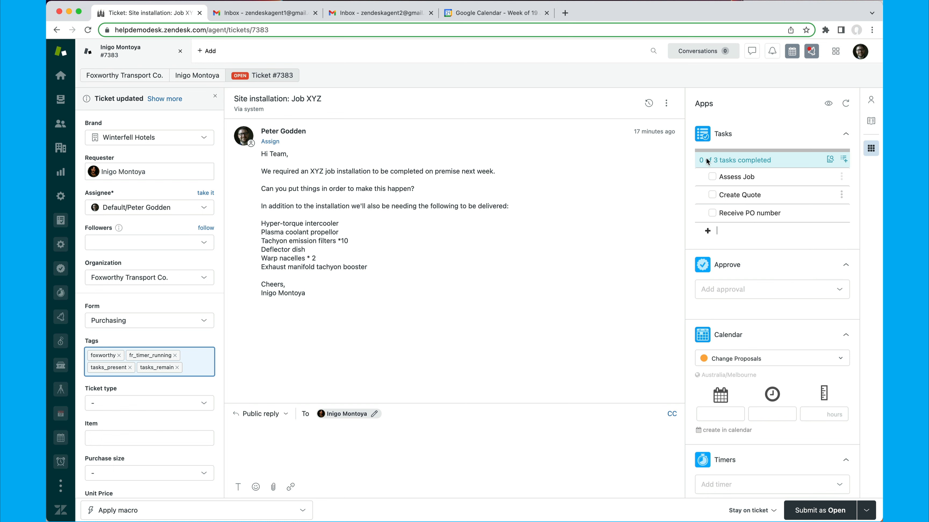
{"action": "left_click", "coordinate": [844, 161]}
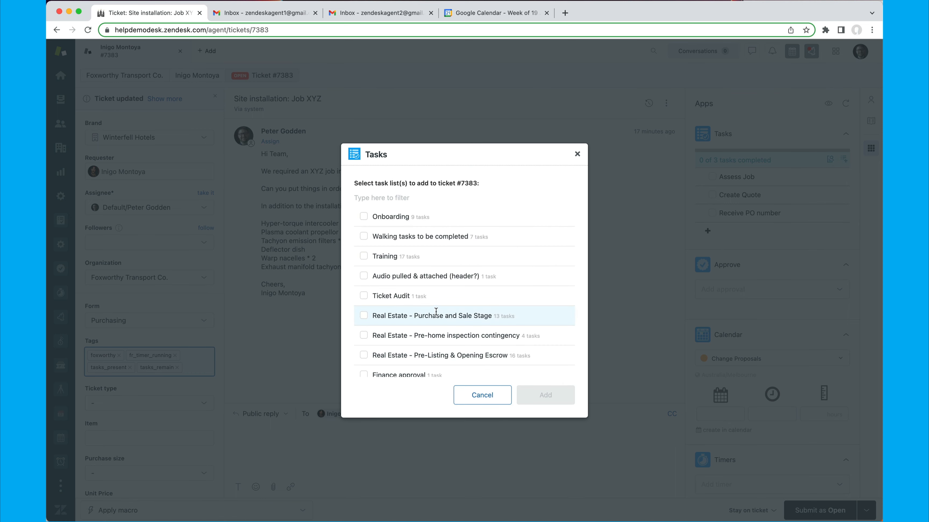
Filter for 'Site', add the Site Installation task list, and tick off Assess Job.
{"action": "scroll", "coordinate": [439, 313], "scroll_direction": "down", "scroll_amount": 4}
{"action": "scroll", "coordinate": [440, 314], "scroll_direction": "up", "scroll_amount": 4}
{"action": "left_click", "coordinate": [403, 199]}
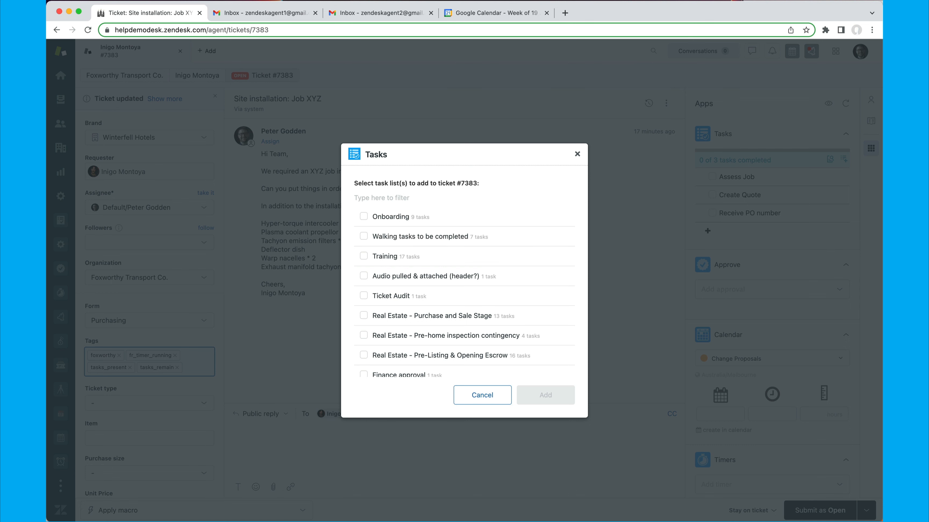
{"action": "type", "text": "Site"}
{"action": "left_click", "coordinate": [382, 215]}
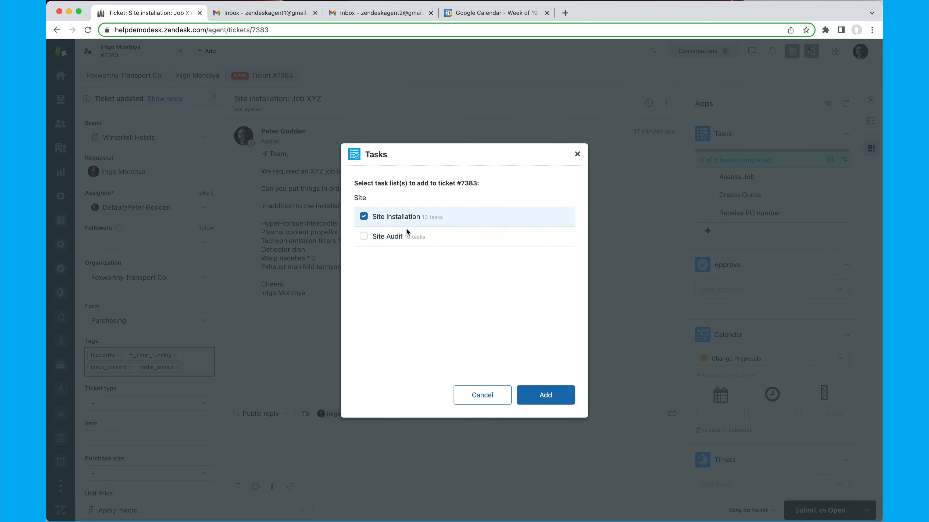
{"action": "left_click", "coordinate": [432, 218]}
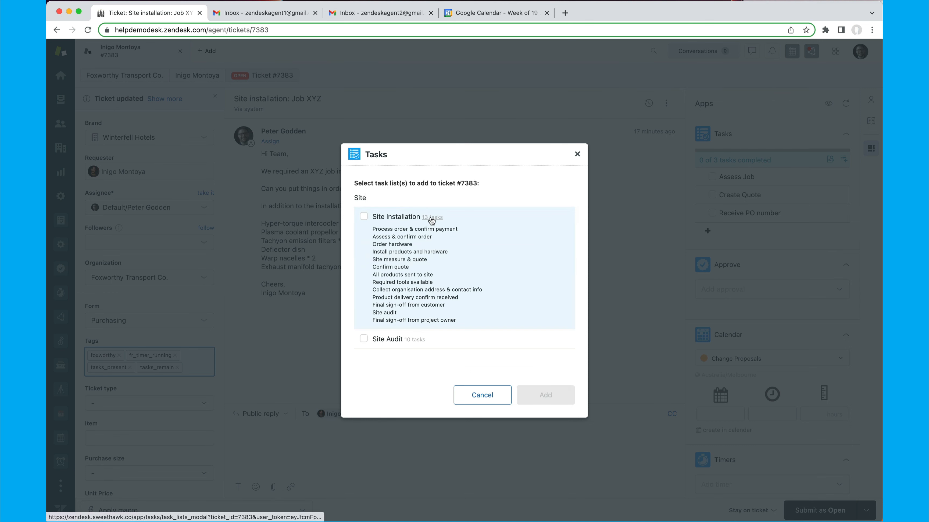
{"action": "left_click", "coordinate": [364, 217]}
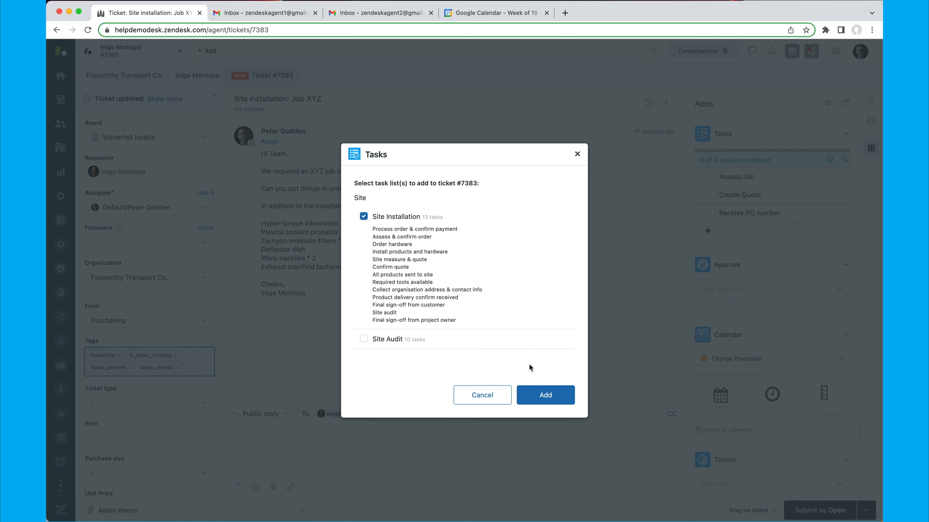
{"action": "left_click", "coordinate": [538, 397]}
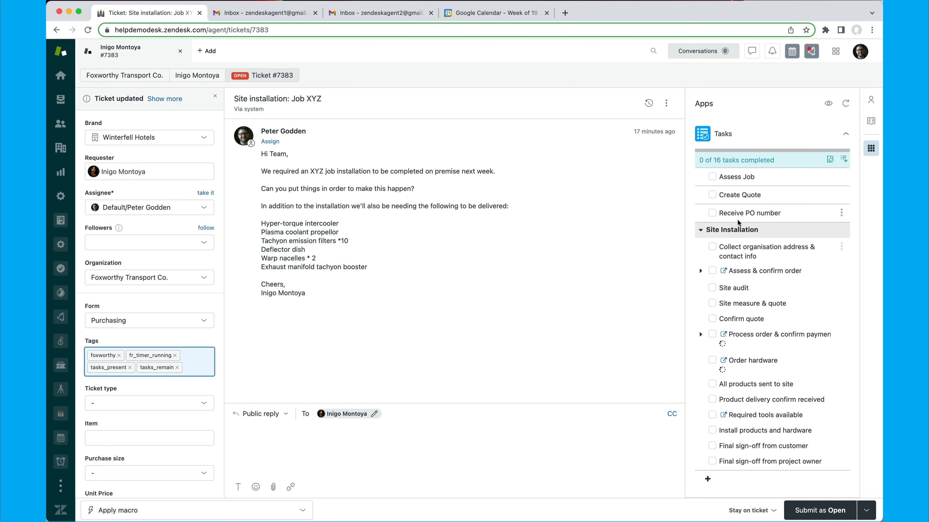
{"action": "left_click", "coordinate": [712, 177]}
Tick off Create Quote and Receive PO number, and expand the Assess & confirm order note.
{"action": "left_click", "coordinate": [712, 194]}
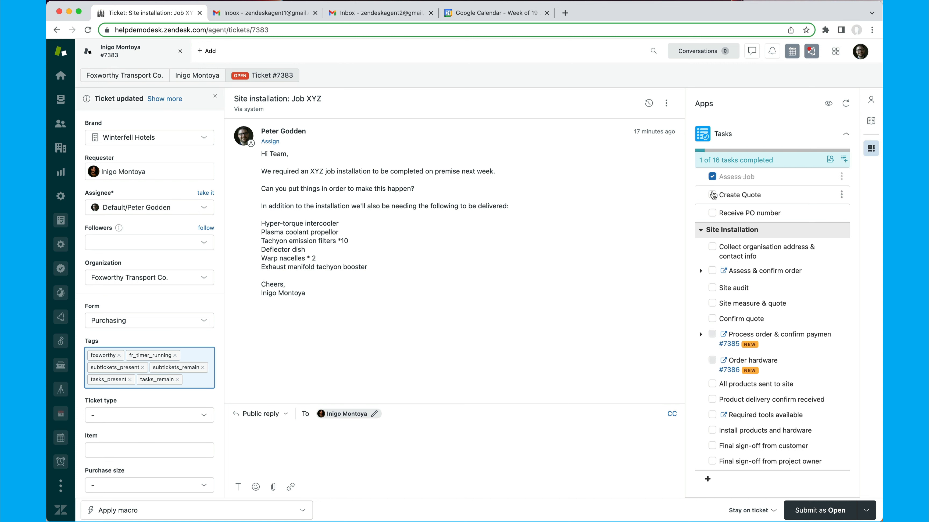
{"action": "left_click", "coordinate": [711, 212]}
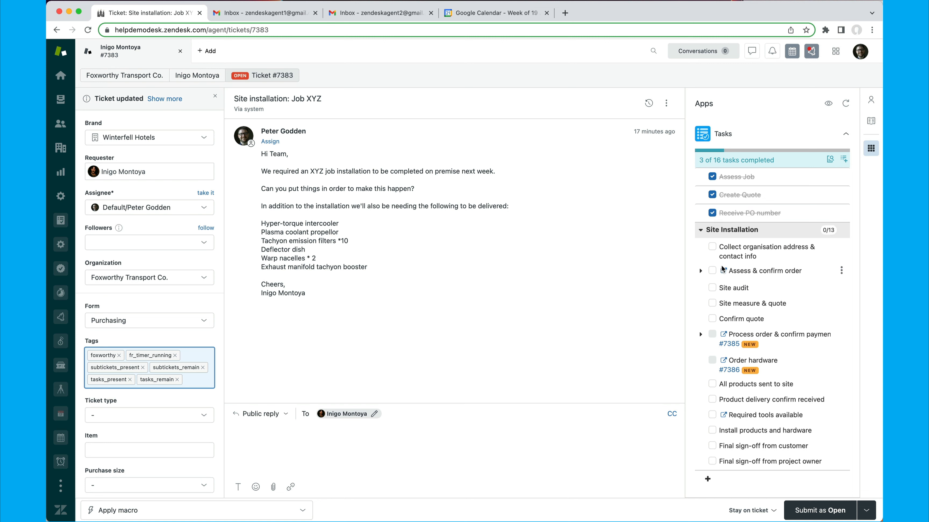
{"action": "left_click", "coordinate": [700, 271]}
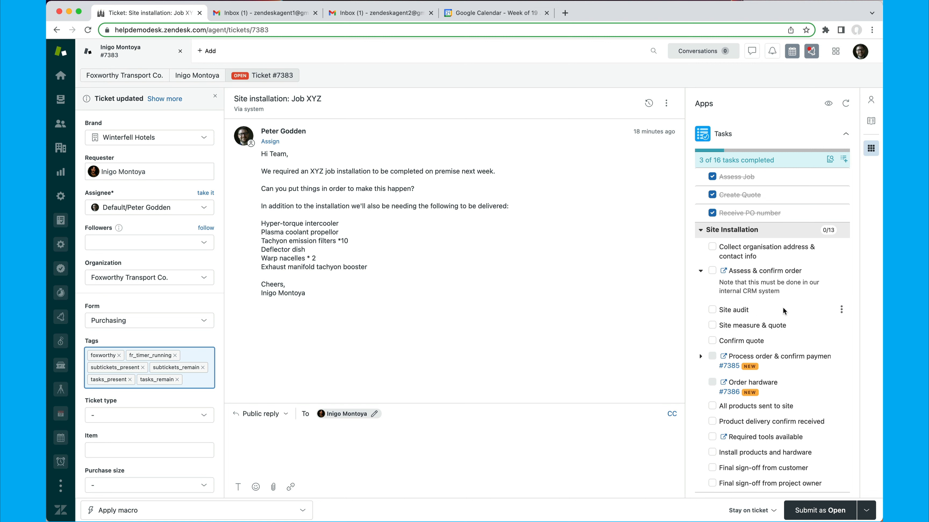
Convert the Site audit task into a new blank ticket without a template.
{"action": "left_click", "coordinate": [842, 311]}
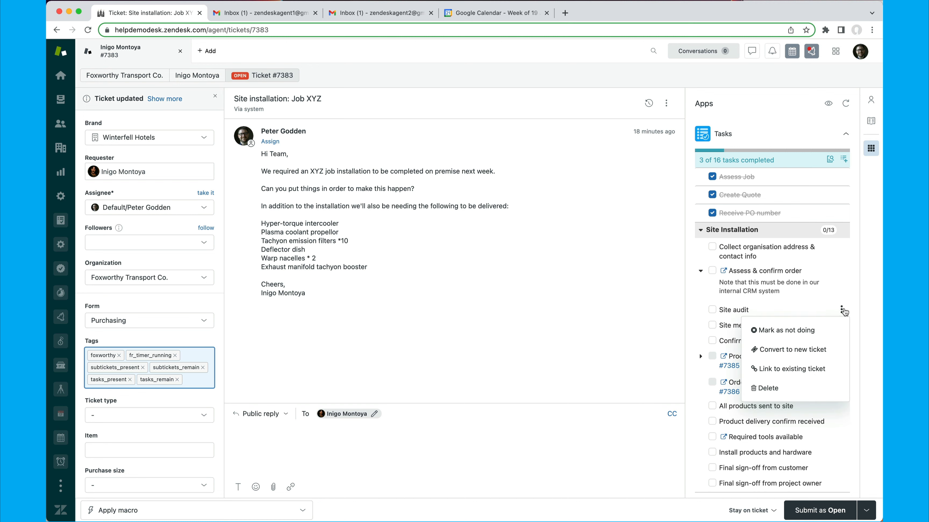
{"action": "left_click", "coordinate": [789, 351]}
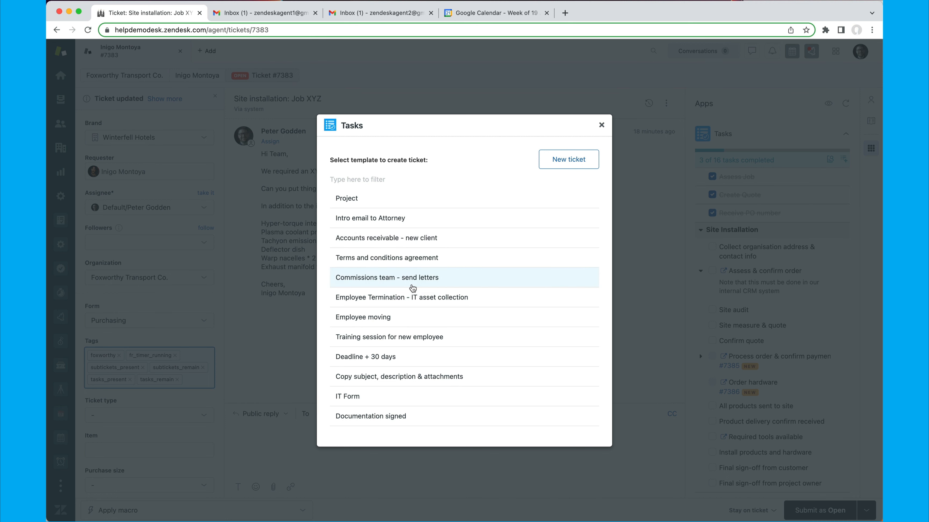
{"action": "left_click", "coordinate": [566, 160]}
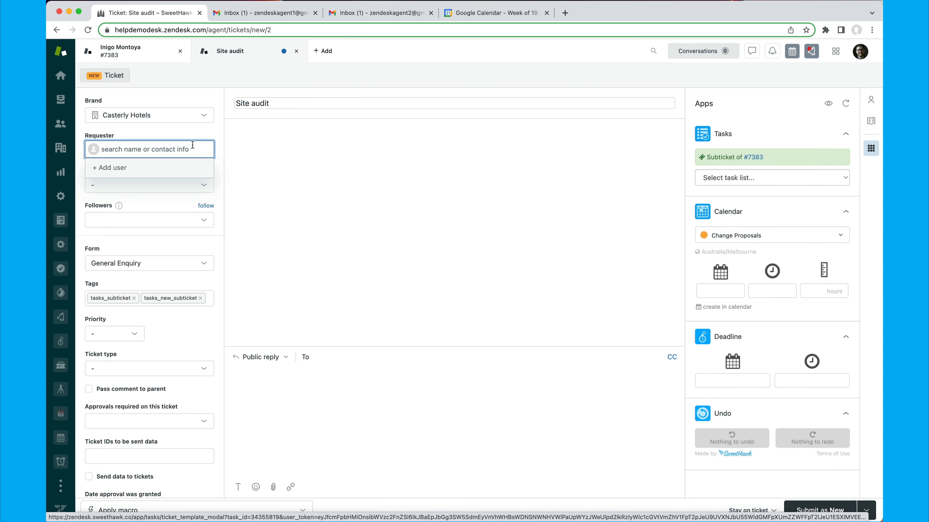
Make the auditor the requester, reply asking them to audit site X, and submit as New.
{"action": "type", "text": "Audit"}
{"action": "left_click", "coordinate": [151, 170]}
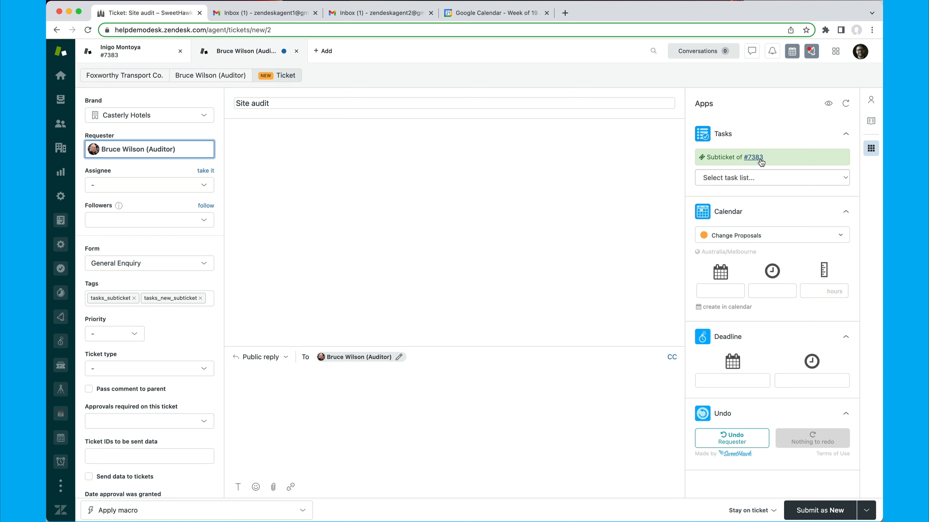
{"action": "left_click", "coordinate": [382, 409]}
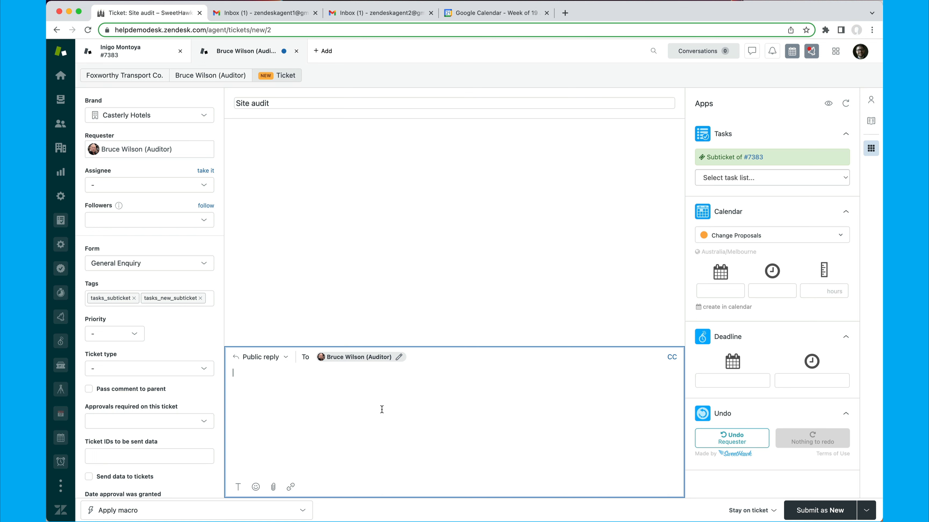
{"action": "type", "text": "Hi Bruce, "}
{"action": "type", "text": "Please au"}
{"action": "type", "text": "dit site X."}
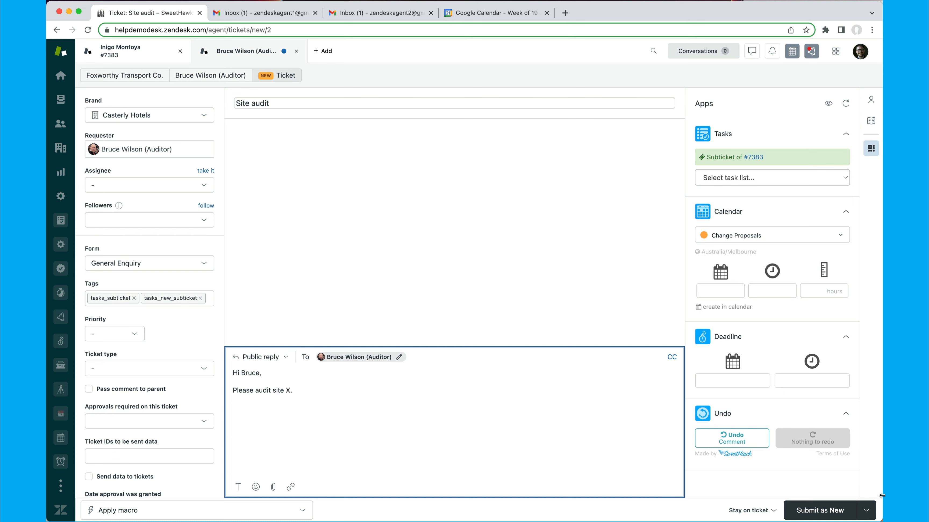
{"action": "left_click", "coordinate": [867, 511]}
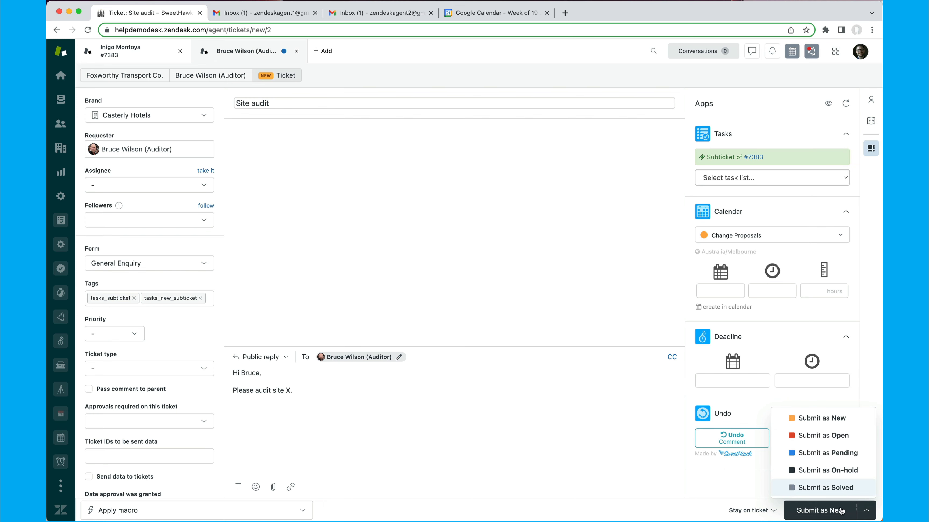
{"action": "left_click", "coordinate": [827, 511]}
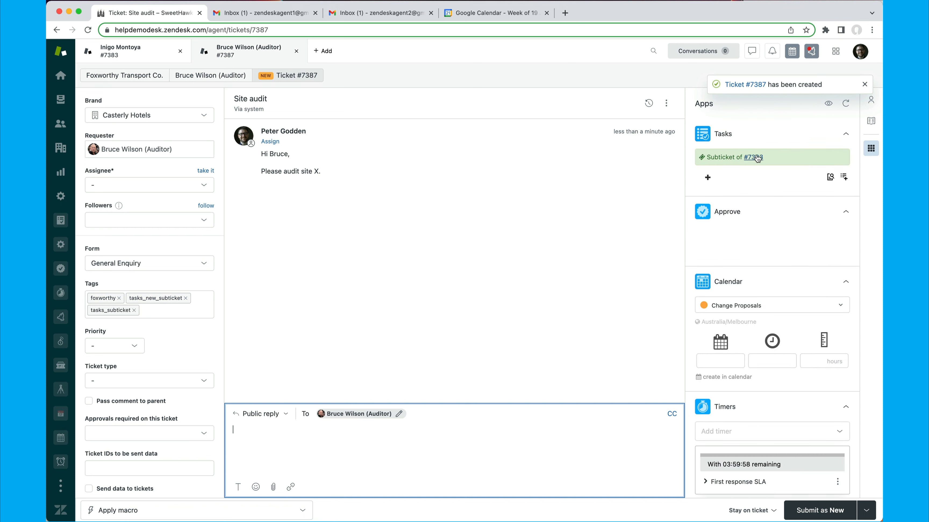
{"action": "left_click", "coordinate": [754, 157]}
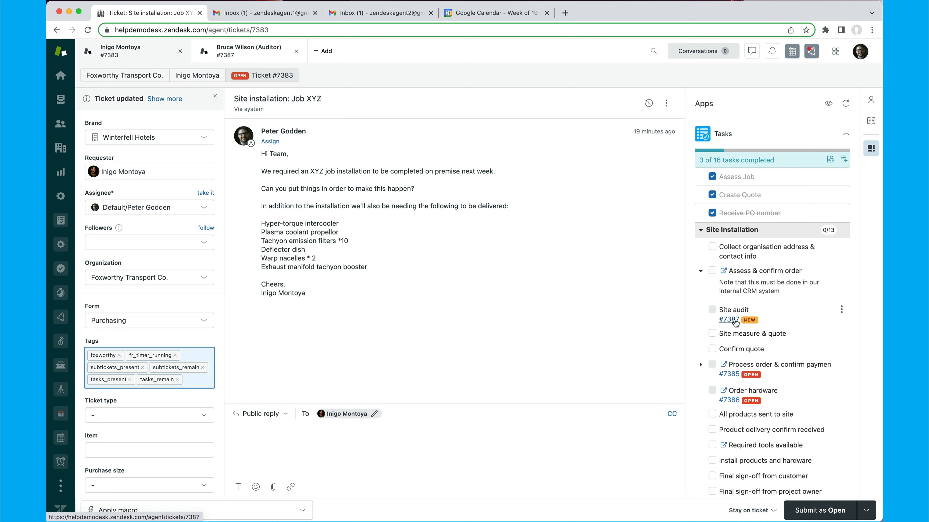
Tick off Collect organisation address & contact info, Assess & confirm order and Site measure & quote, then open #7387.
{"action": "left_click", "coordinate": [712, 246]}
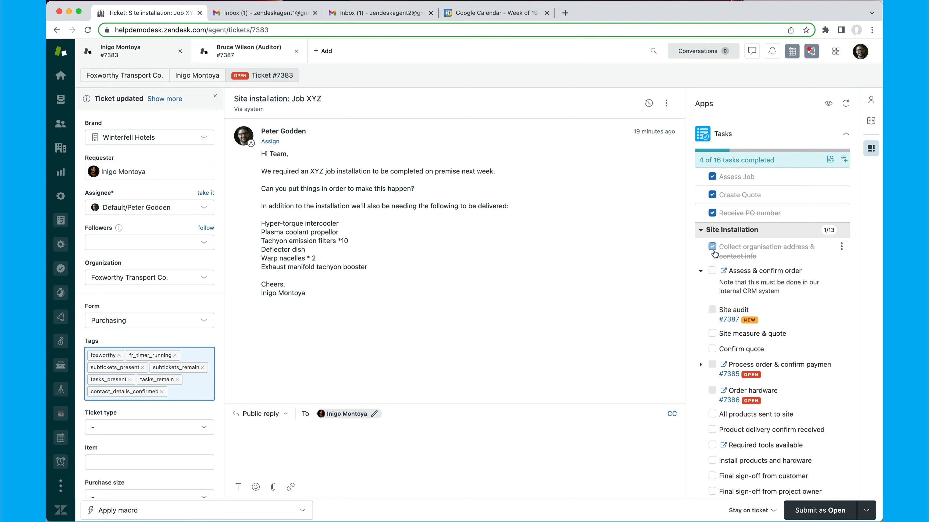
{"action": "left_click", "coordinate": [712, 271]}
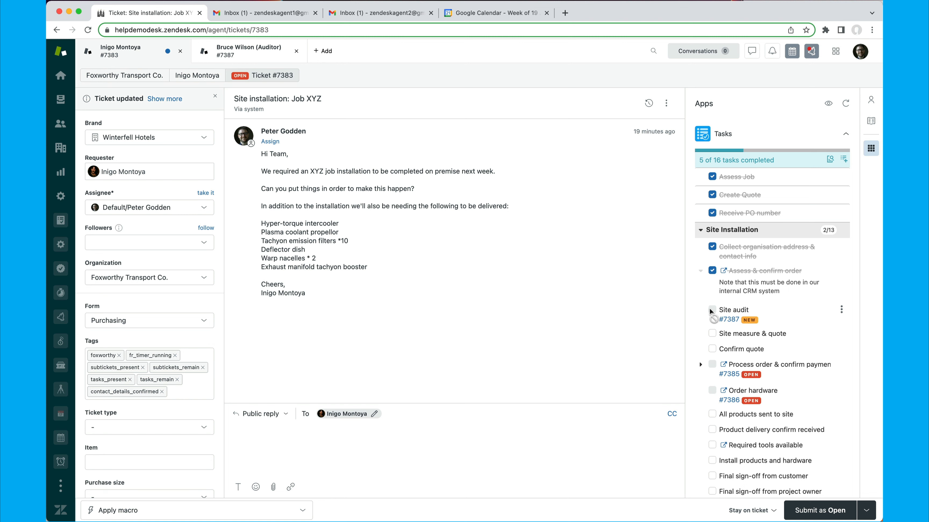
{"action": "left_click", "coordinate": [712, 333]}
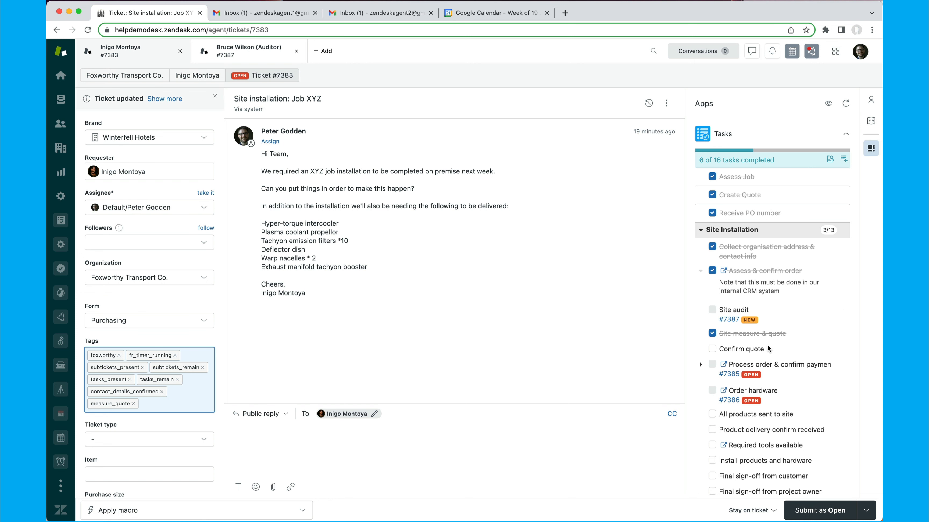
{"action": "left_click", "coordinate": [729, 320]}
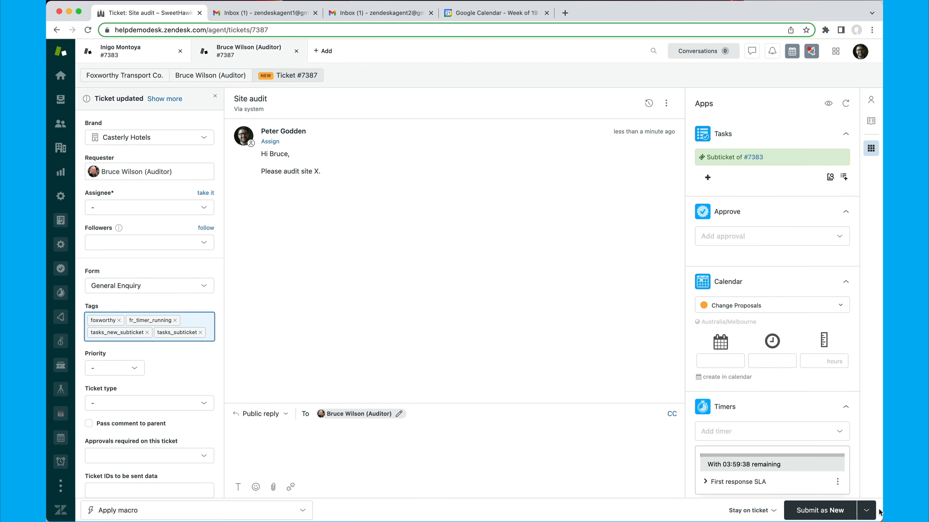
Assign subticket #7387 to yourself, submit it as Solved, and return to ticket #7383.
{"action": "left_click", "coordinate": [870, 513]}
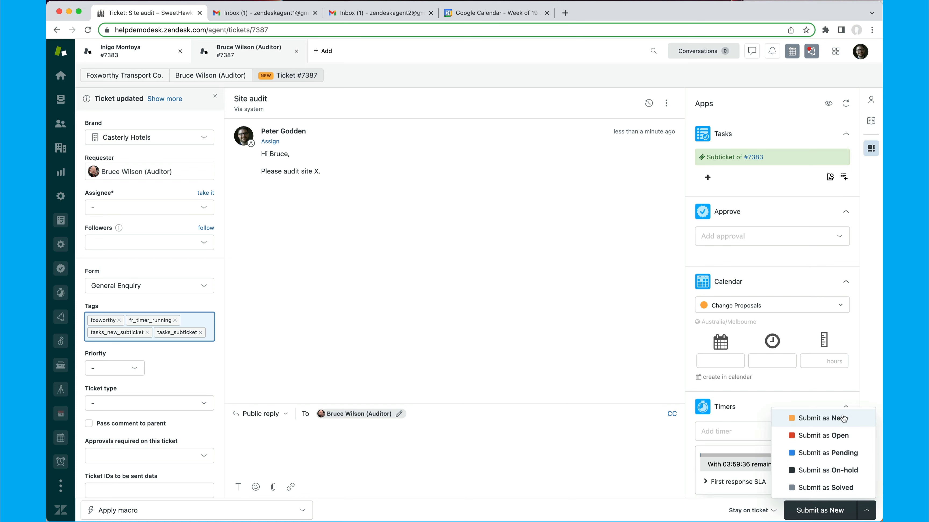
{"action": "left_click", "coordinate": [843, 489]}
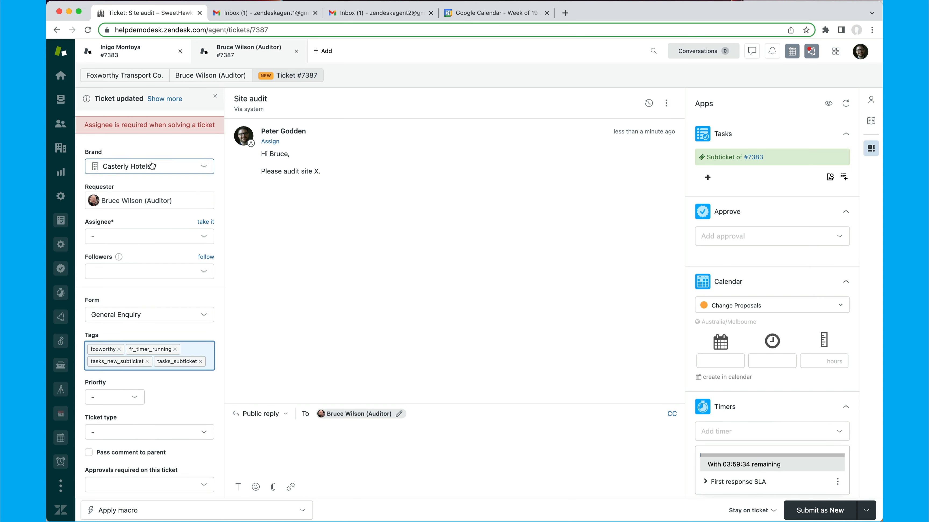
{"action": "left_click", "coordinate": [205, 222]}
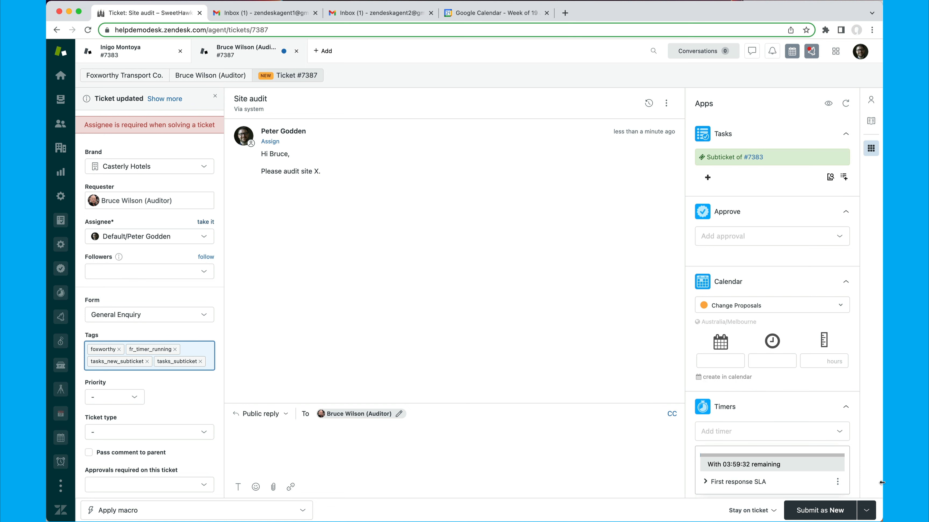
{"action": "left_click", "coordinate": [867, 510]}
{"action": "left_click", "coordinate": [840, 488]}
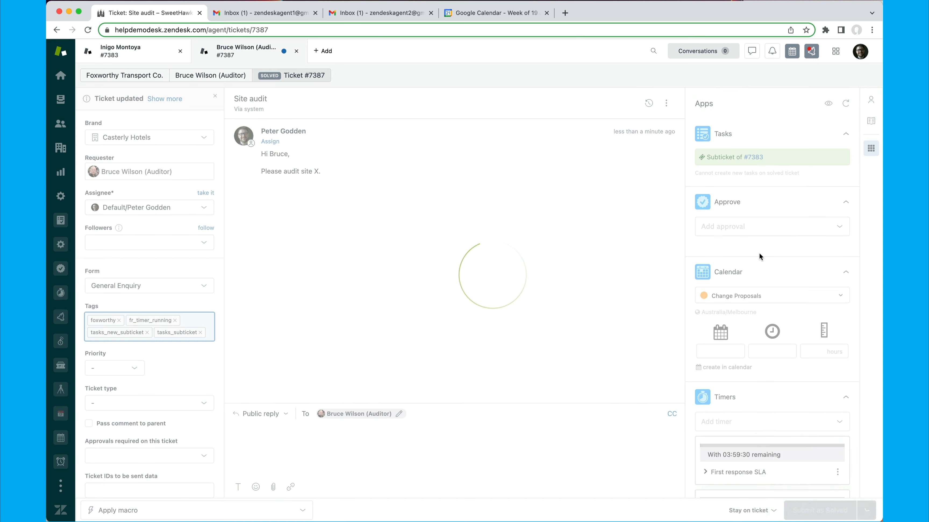
{"action": "left_click", "coordinate": [756, 157]}
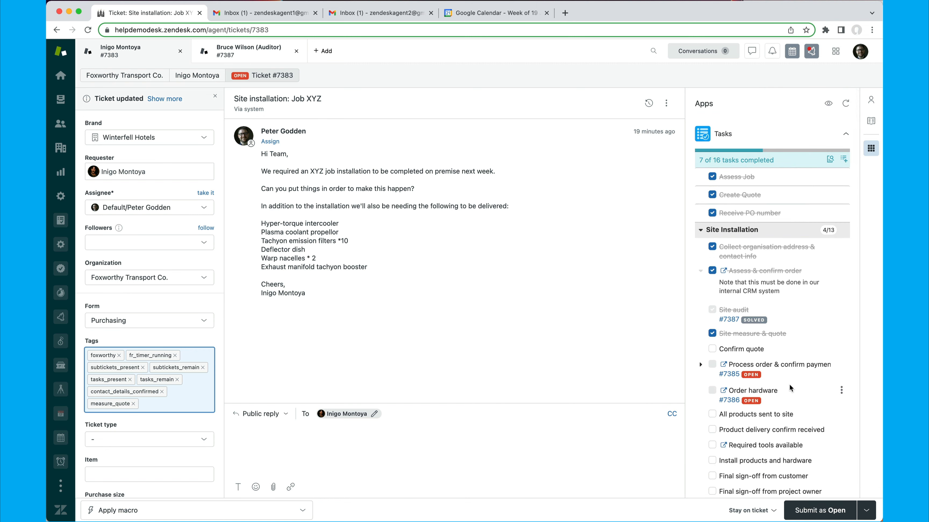
Try submitting #7383 as Solved, which outstanding tasks block, then tick off Confirm quote.
{"action": "scroll", "coordinate": [789, 384], "scroll_direction": "down", "scroll_amount": 1}
{"action": "scroll", "coordinate": [785, 369], "scroll_direction": "down", "scroll_amount": 1}
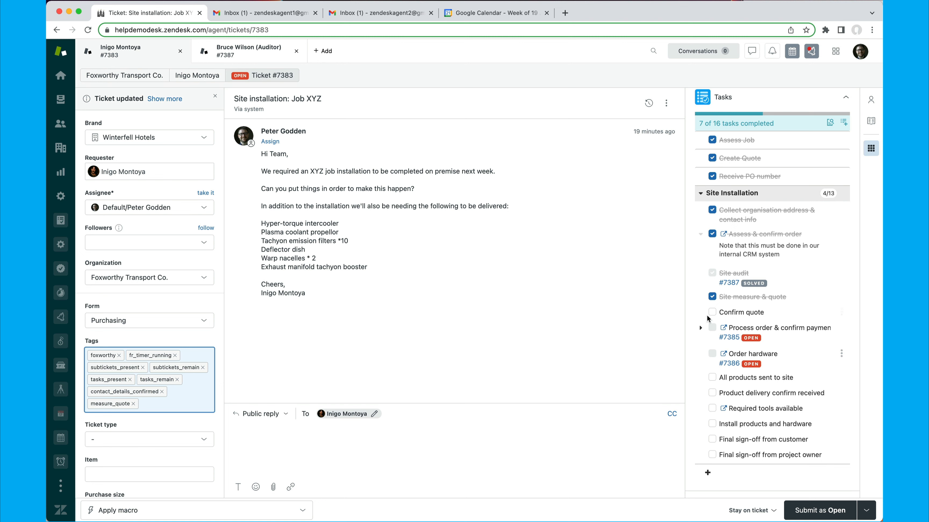
{"action": "left_click", "coordinate": [866, 512]}
{"action": "left_click", "coordinate": [843, 489]}
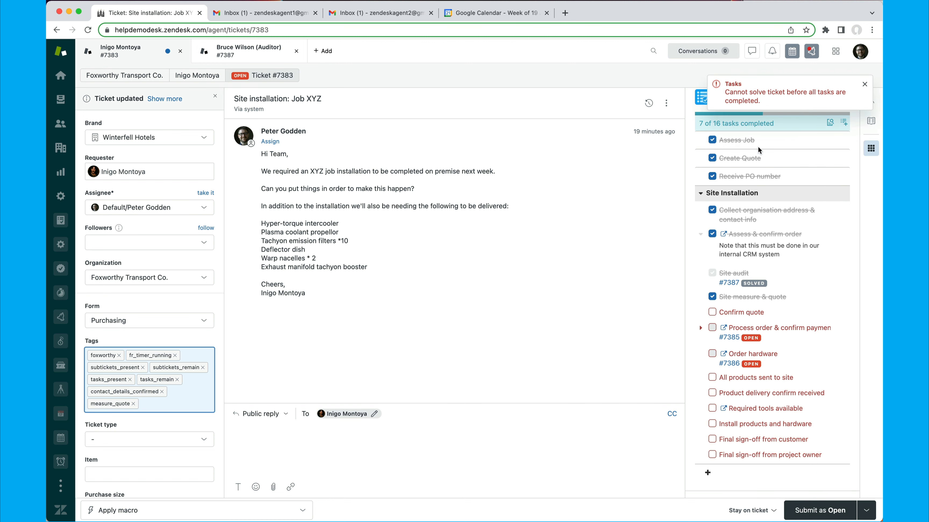
{"action": "left_click", "coordinate": [712, 313]}
Start a new ticket, dismiss the tasks error, and set the matching contact as requester.
{"action": "left_click", "coordinate": [335, 91]}
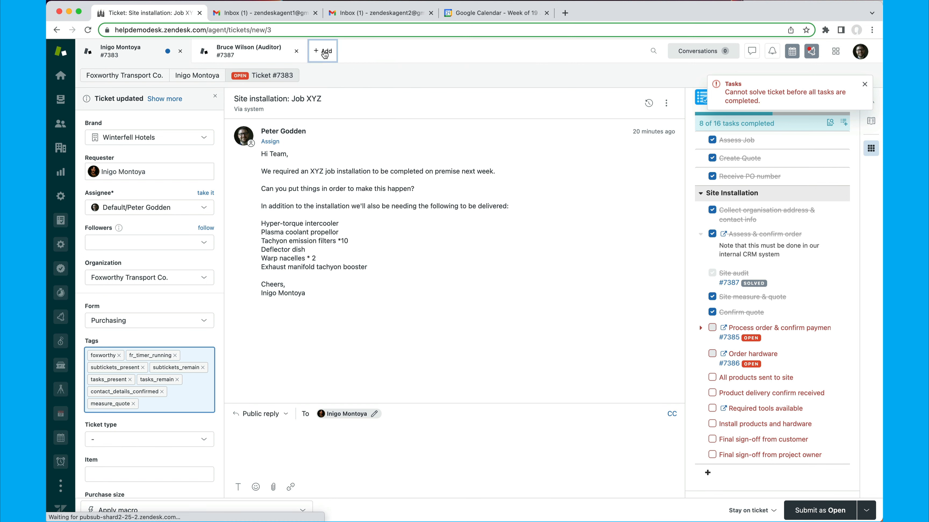
{"action": "left_click", "coordinate": [865, 86]}
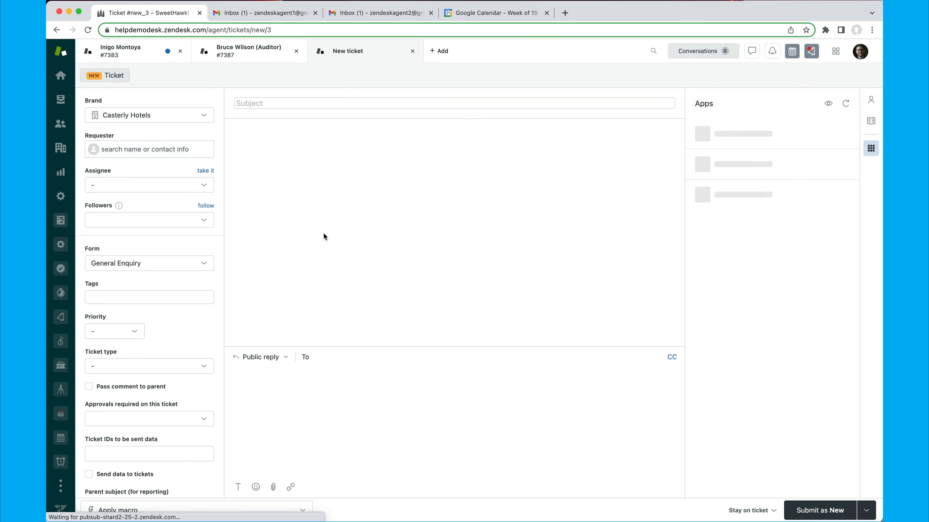
{"action": "left_click", "coordinate": [117, 149]}
{"action": "type", "text": "inig"}
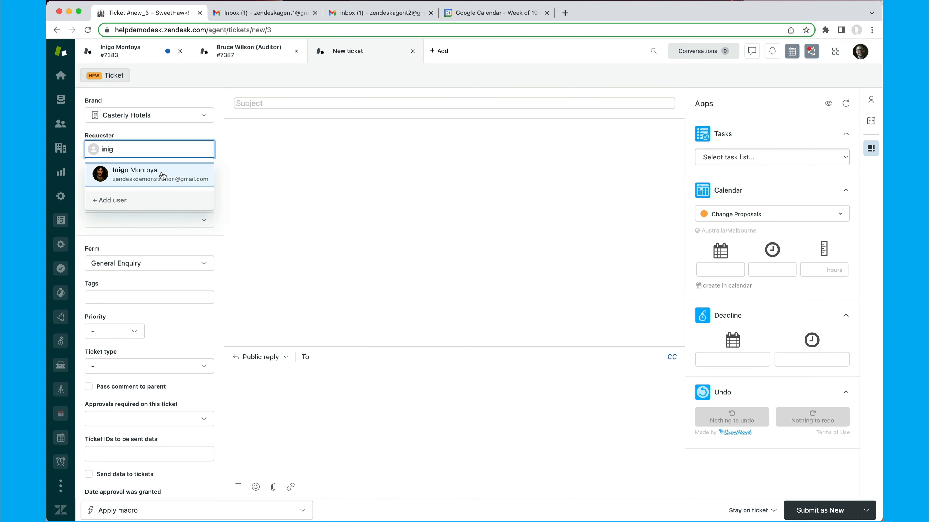
{"action": "left_click", "coordinate": [161, 175]}
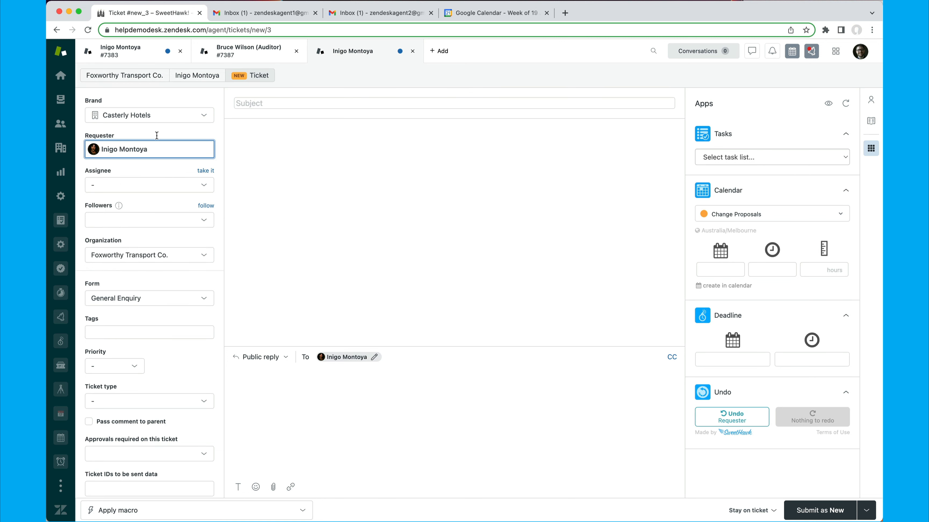
Apply the New Hire macro, submit the ticket as New, and assign it to yourself.
{"action": "left_click", "coordinate": [207, 511]}
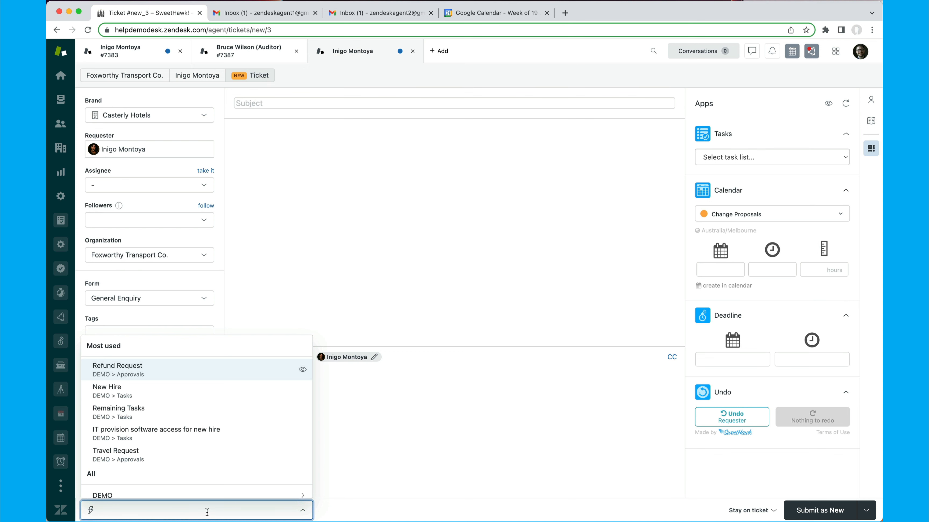
{"action": "type", "text": "new"}
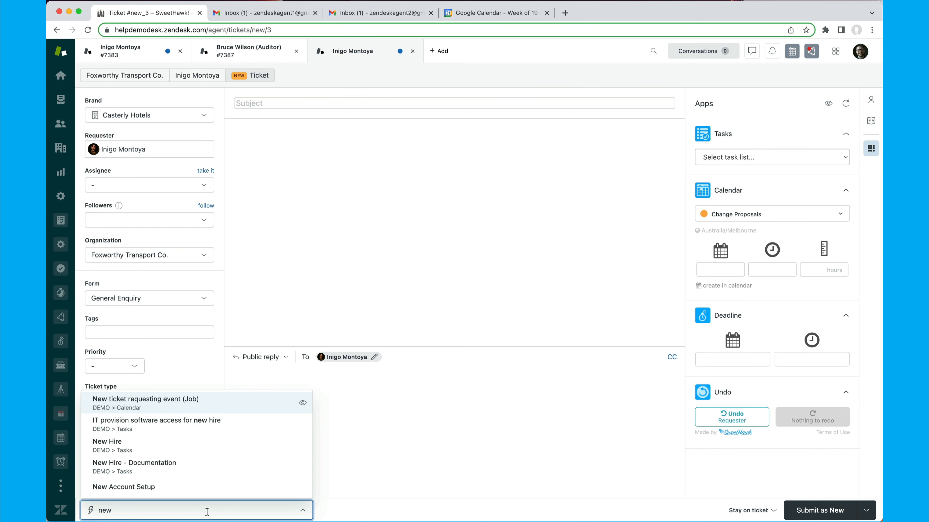
{"action": "left_click", "coordinate": [121, 446]}
{"action": "left_click", "coordinate": [820, 509]}
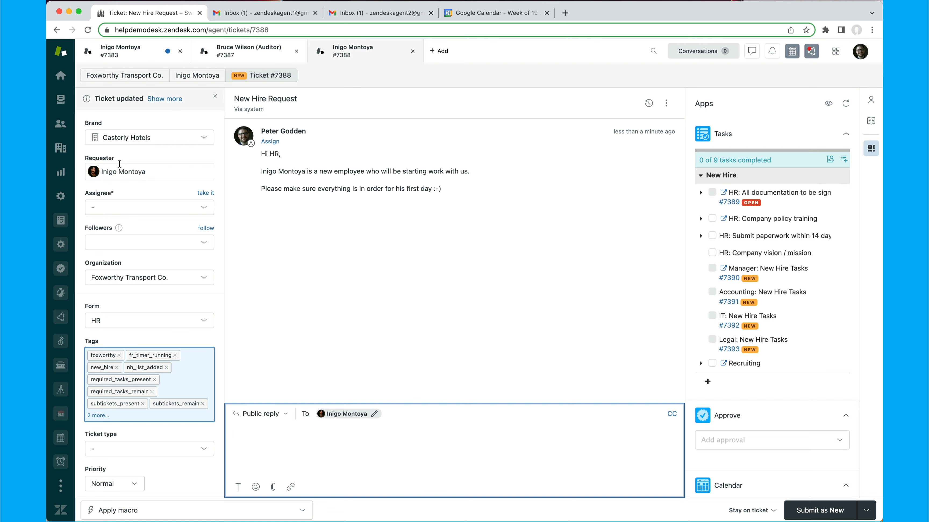
{"action": "left_click", "coordinate": [205, 193]}
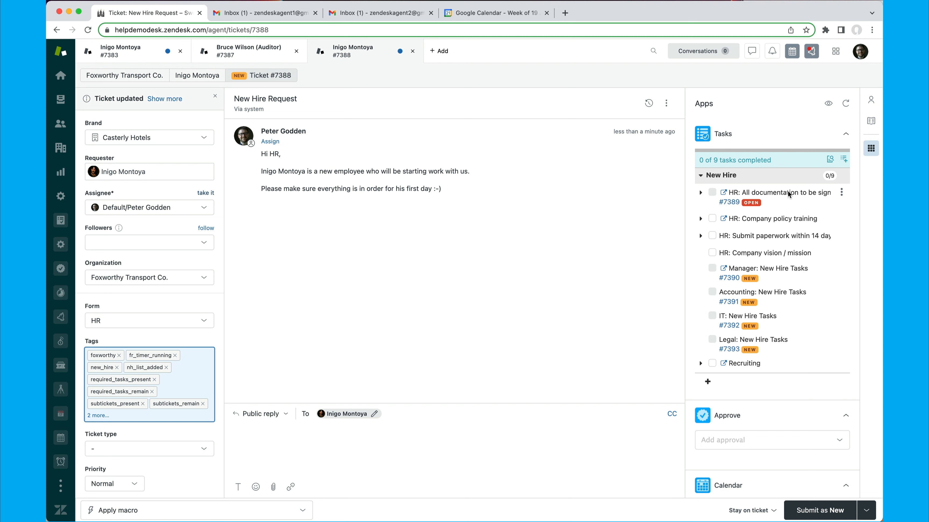
Open subticket #7389 from the link under the HR documentation task.
{"action": "left_click", "coordinate": [729, 201]}
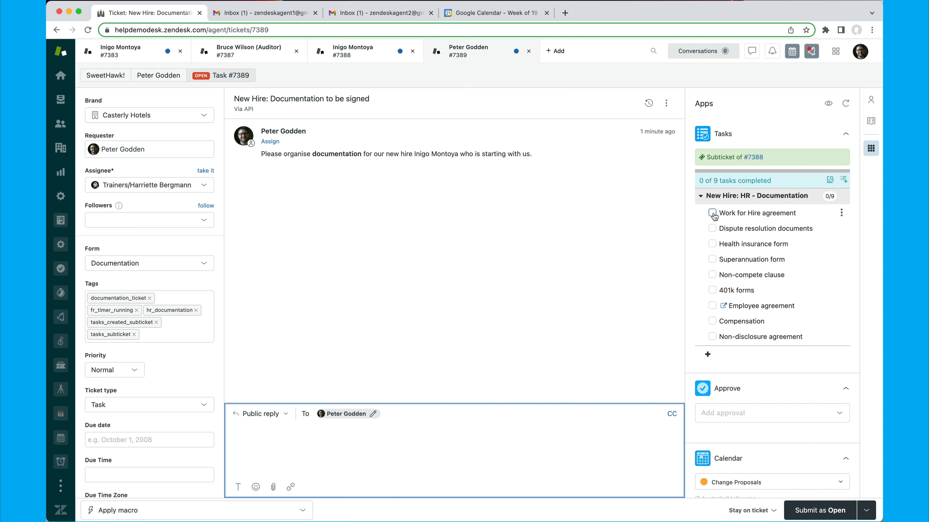
Go back to parent ticket #7388, then switch to the Google Slides deck's HR: New Hire slide.
{"action": "left_click", "coordinate": [753, 158]}
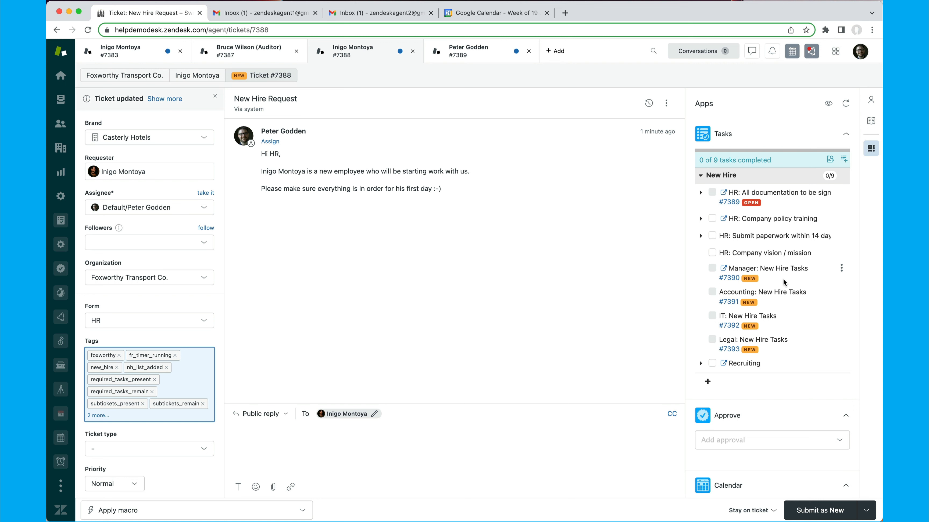
{"action": "key", "text": "ctrl+Left"}
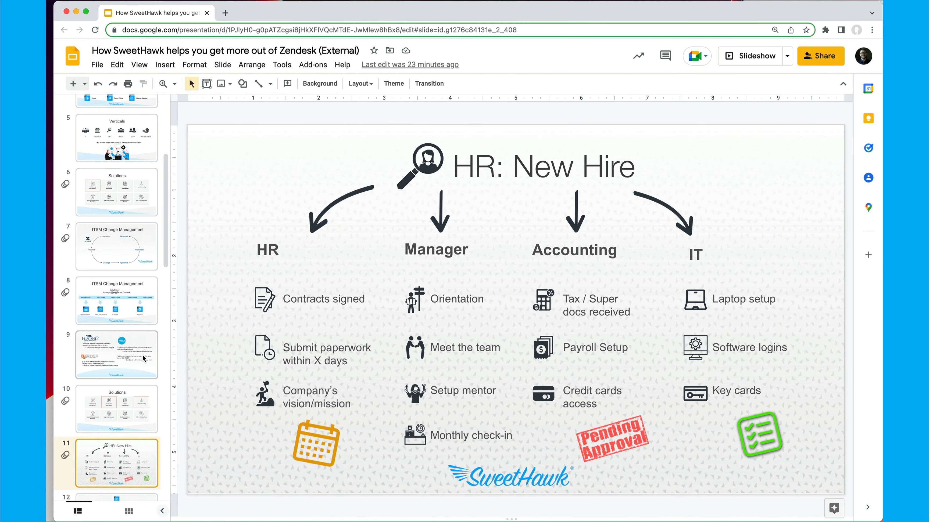
Present slide 14, 'Solutions', full screen as a slideshow.
{"action": "scroll", "coordinate": [117, 298], "scroll_direction": "down", "scroll_amount": 5}
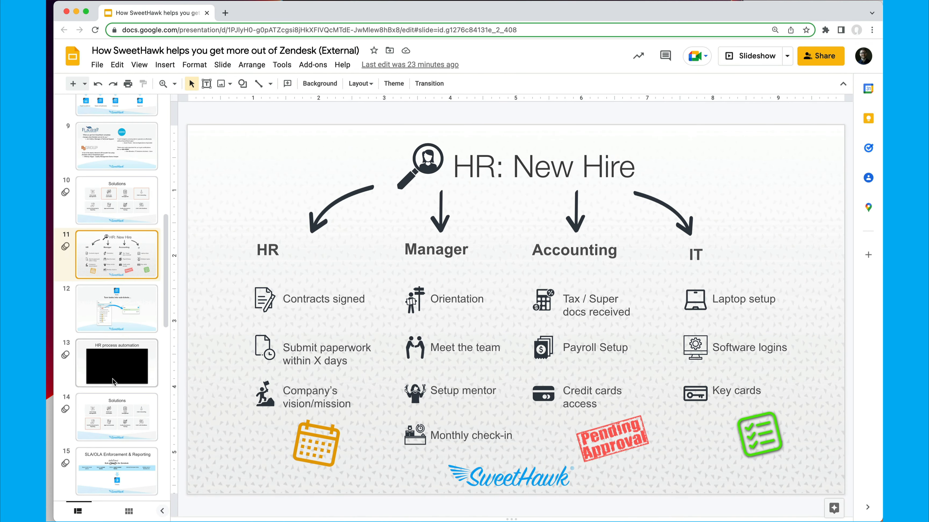
{"action": "left_click", "coordinate": [123, 414]}
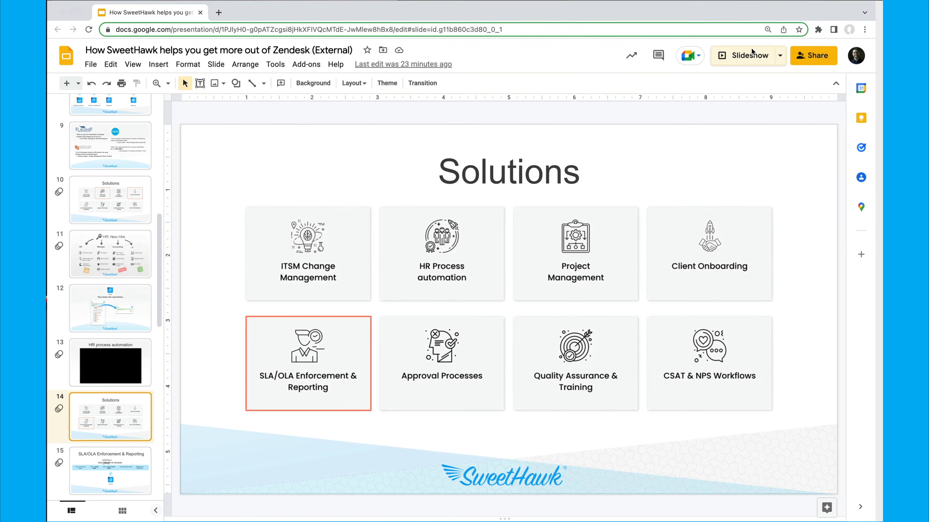
{"action": "left_click", "coordinate": [751, 51]}
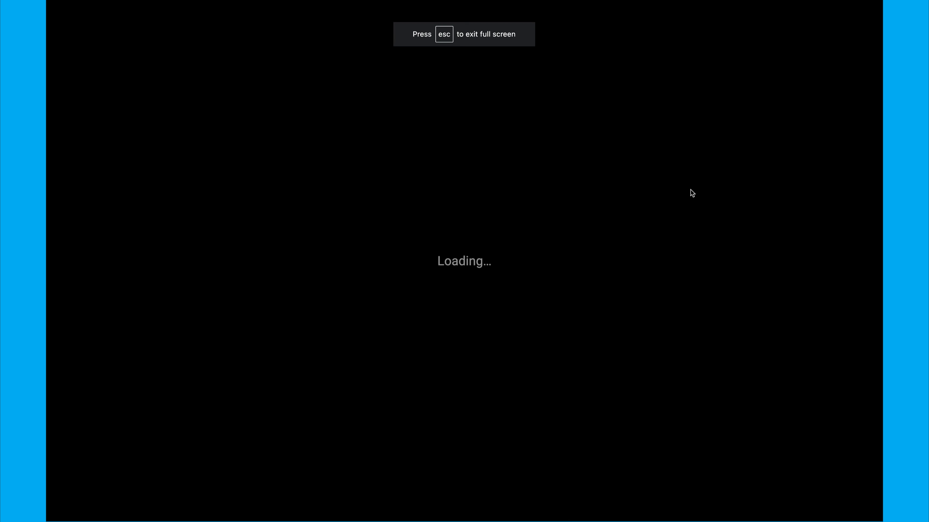
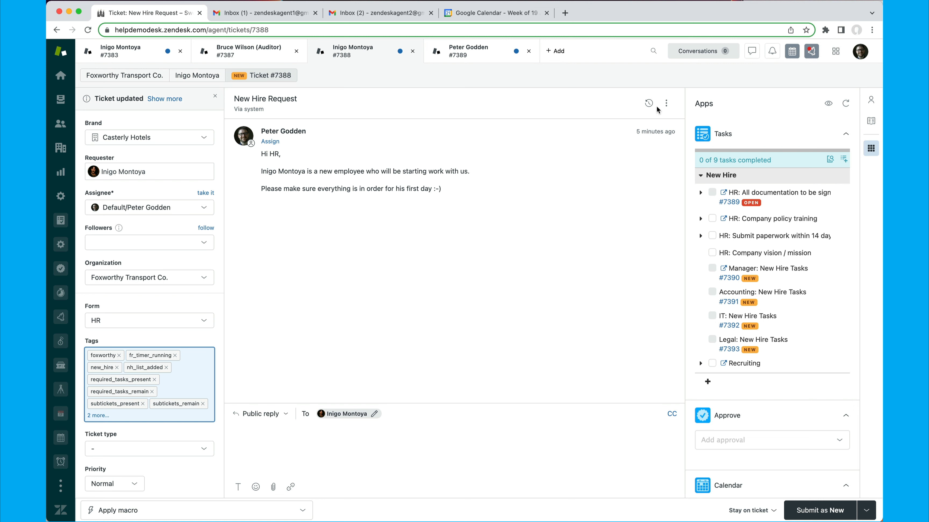
Start a new ticket and choose the existing customer as the requester.
{"action": "left_click", "coordinate": [555, 52]}
{"action": "left_click", "coordinate": [555, 52]}
{"action": "left_click", "coordinate": [554, 84]}
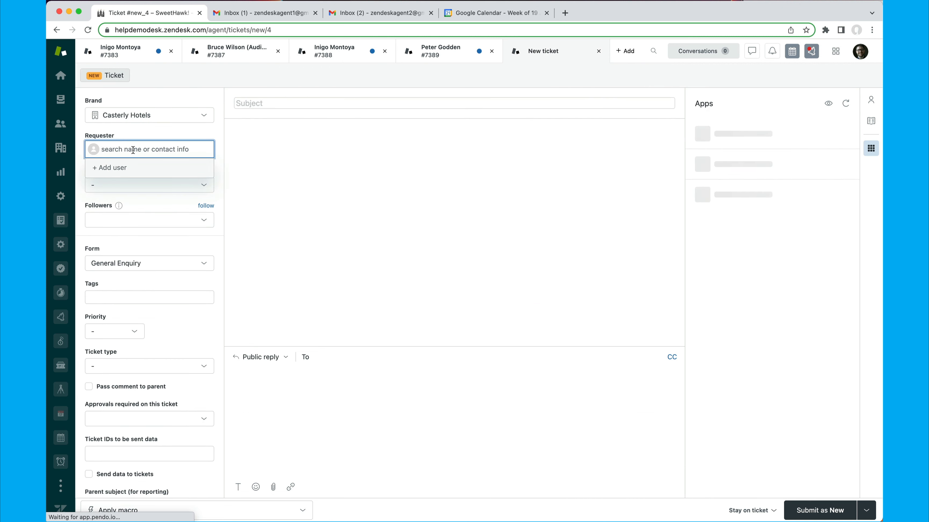
{"action": "type", "text": "inig"}
{"action": "left_click", "coordinate": [149, 177]}
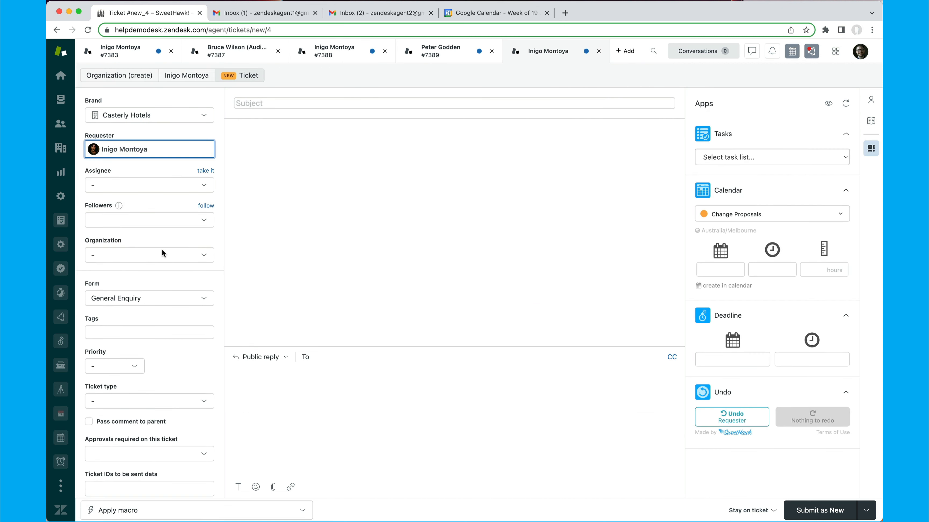
Apply the Refund Request macro and submit it as new ticket #7394.
{"action": "left_click", "coordinate": [301, 510]}
{"action": "type", "text": "refu"}
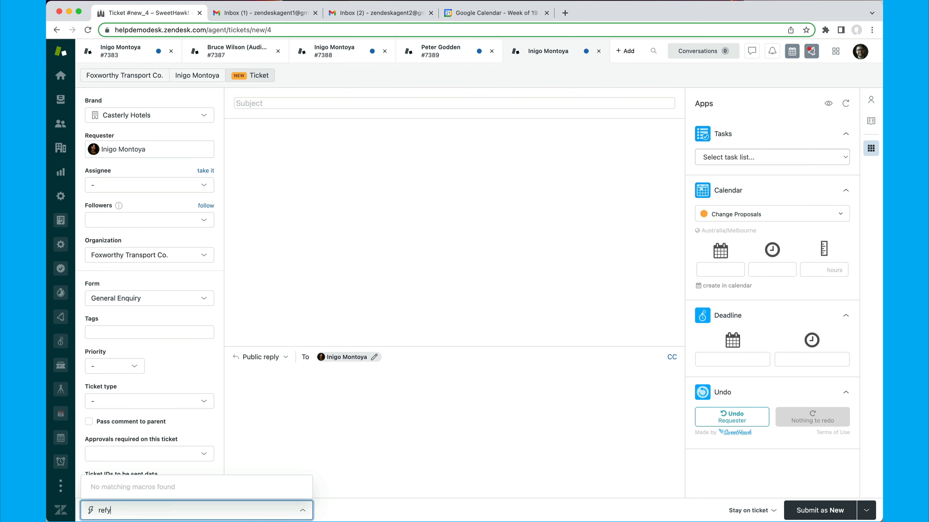
{"action": "type", "text": "nd"}
{"action": "left_click", "coordinate": [172, 486]}
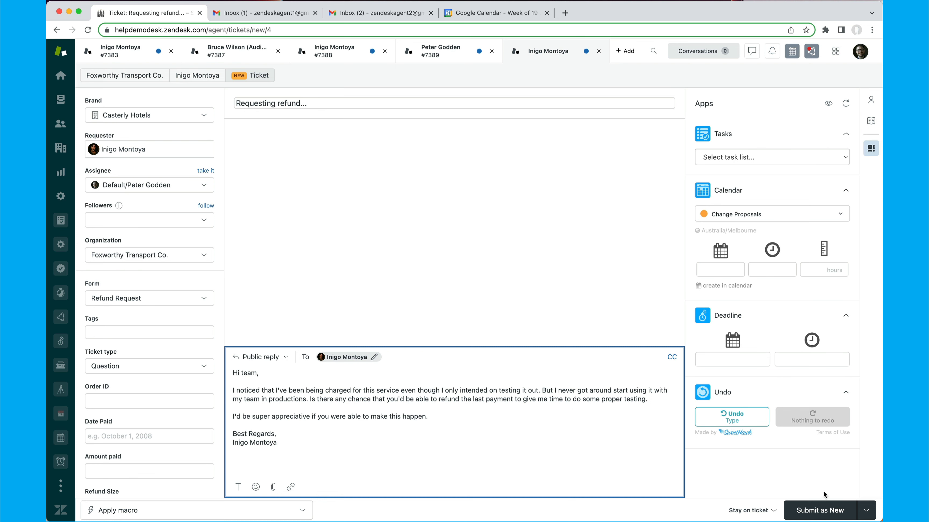
{"action": "left_click", "coordinate": [822, 513]}
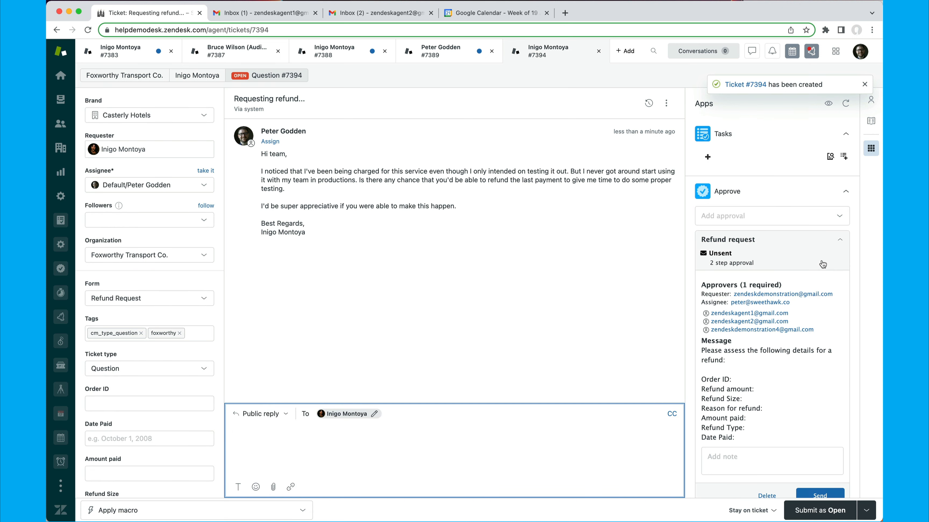
{"action": "scroll", "coordinate": [797, 328], "scroll_direction": "down", "scroll_amount": 3}
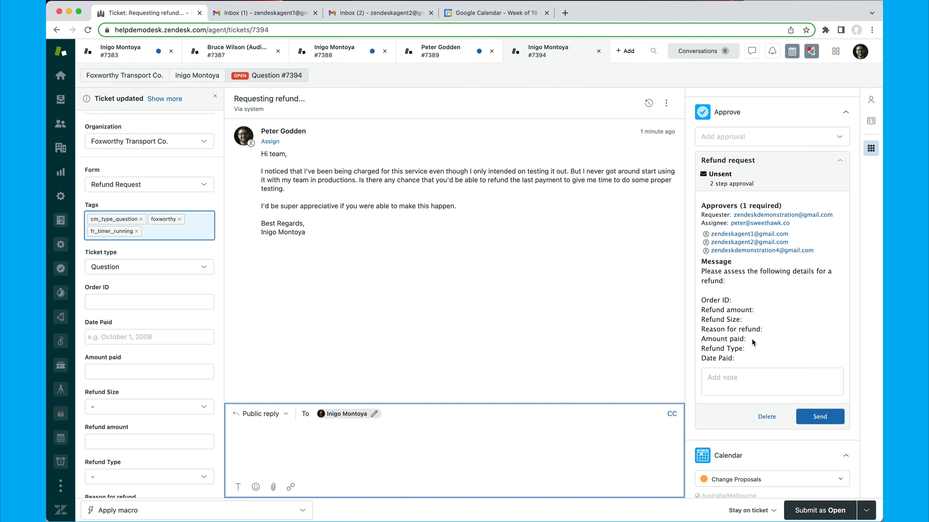
{"action": "triple_click", "coordinate": [764, 355]}
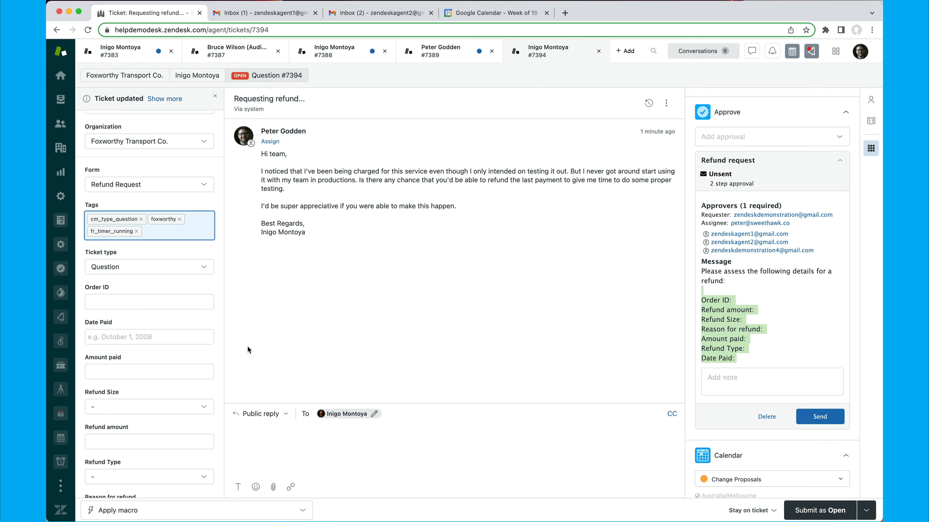
{"action": "left_click", "coordinate": [172, 362]}
{"action": "scroll", "coordinate": [172, 360], "scroll_direction": "down", "scroll_amount": 3}
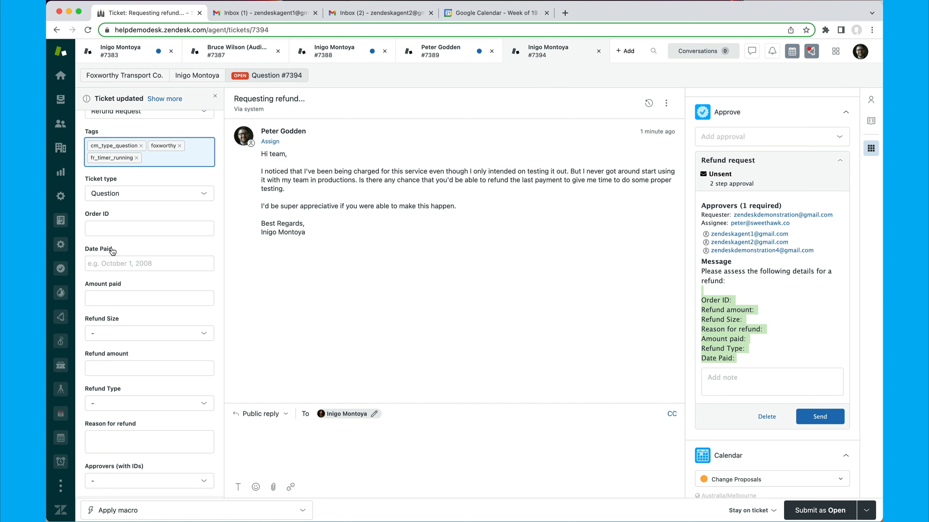
Enter Order ID 234543534, Date Paid June 9, 2022, and Amount paid 234.
{"action": "left_click", "coordinate": [108, 227]}
{"action": "left_click", "coordinate": [789, 317]}
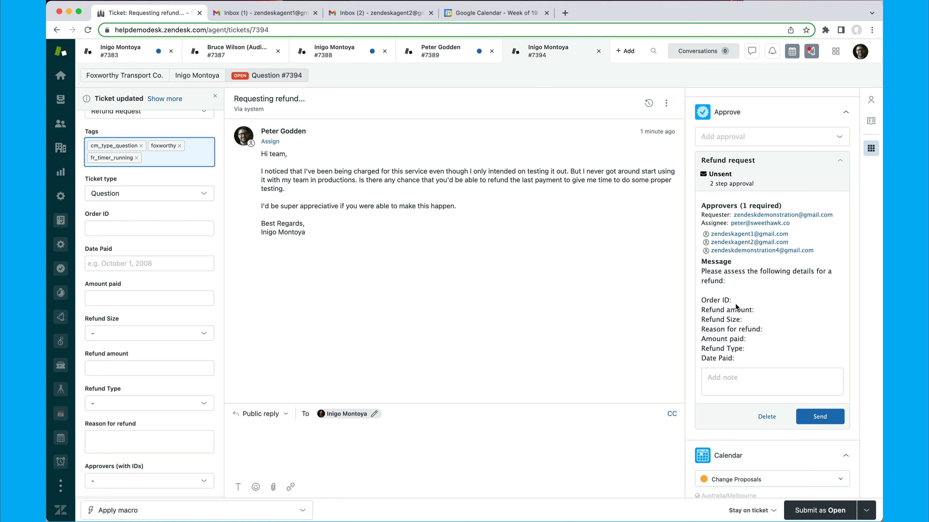
{"action": "left_click", "coordinate": [103, 234]}
{"action": "type", "text": "234543534"}
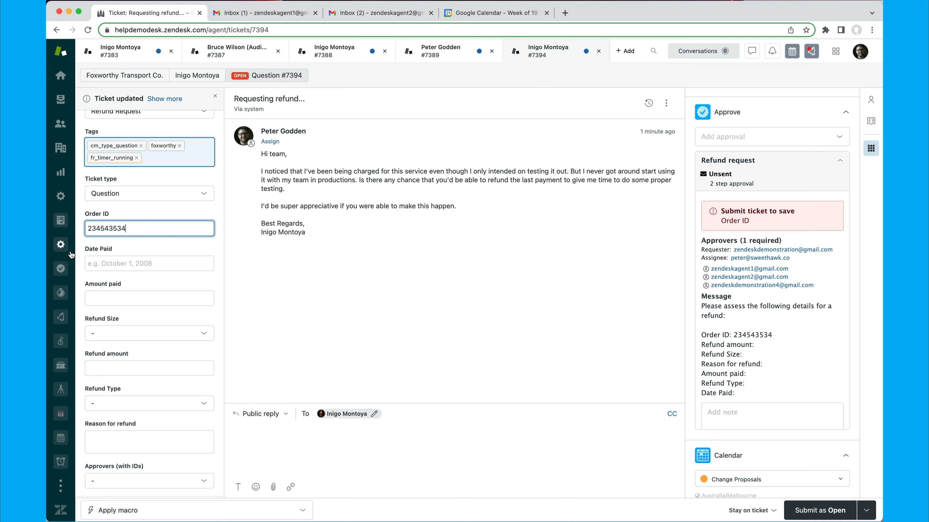
{"action": "left_click", "coordinate": [105, 261]}
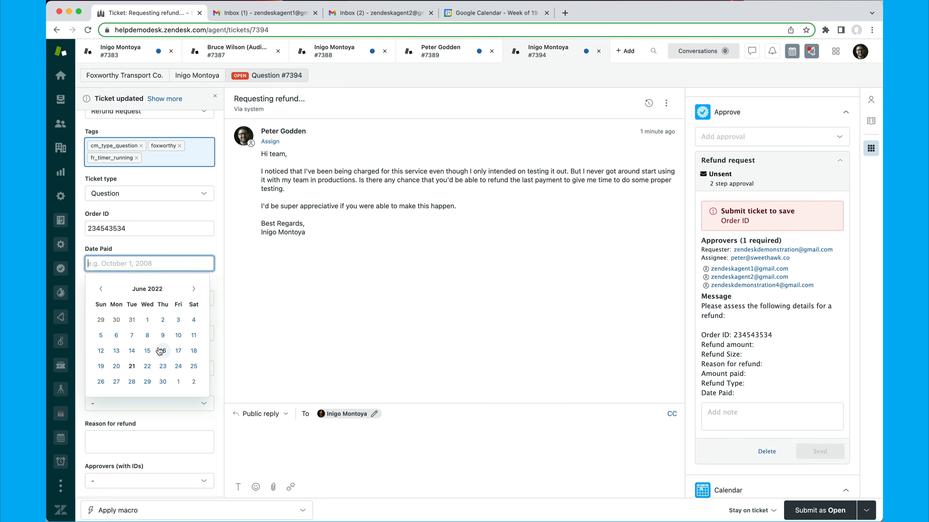
{"action": "left_click", "coordinate": [162, 335]}
{"action": "left_click", "coordinate": [106, 300]}
{"action": "type", "text": "234"}
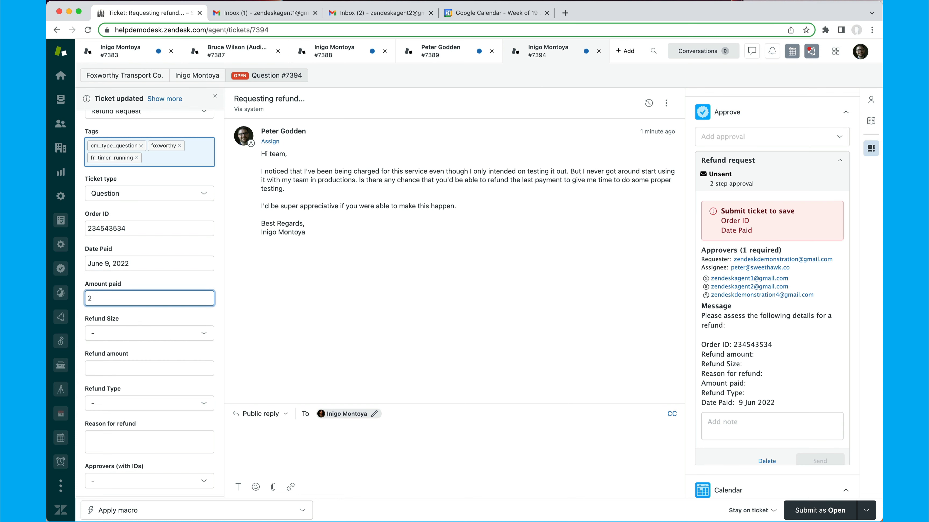
Set Refund Size to Medium ($101 - $300), Refund amount 234, Full refund type, and reason 'Faulty'.
{"action": "left_click", "coordinate": [118, 338]}
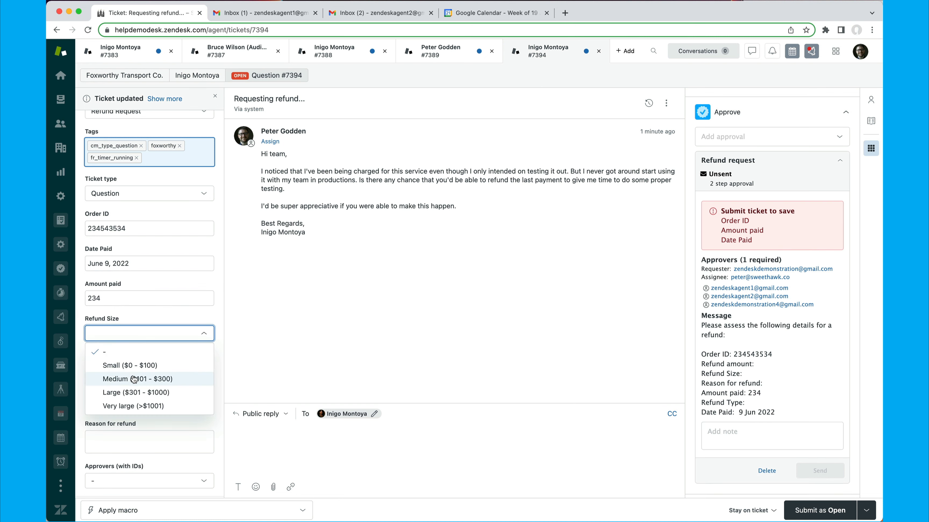
{"action": "left_click", "coordinate": [144, 378]}
{"action": "left_click", "coordinate": [145, 376]}
{"action": "type", "text": "234"}
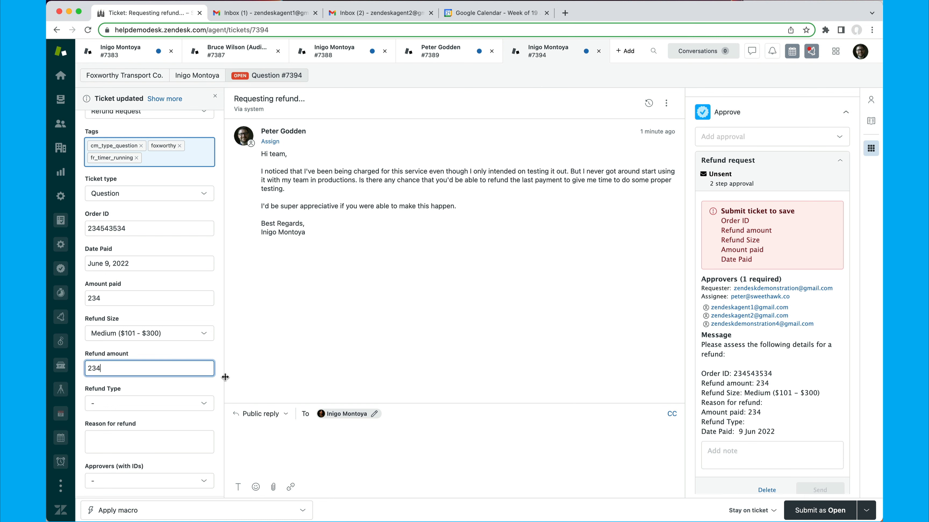
{"action": "scroll", "coordinate": [121, 384], "scroll_direction": "down", "scroll_amount": 3}
{"action": "left_click", "coordinate": [119, 329]}
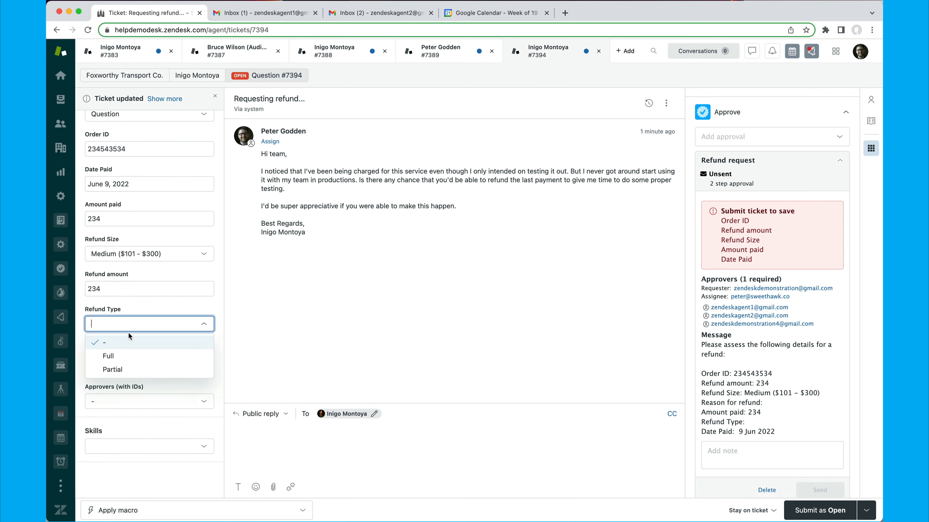
{"action": "left_click", "coordinate": [133, 356]}
{"action": "left_click", "coordinate": [119, 362]}
{"action": "type", "text": "Faulty"}
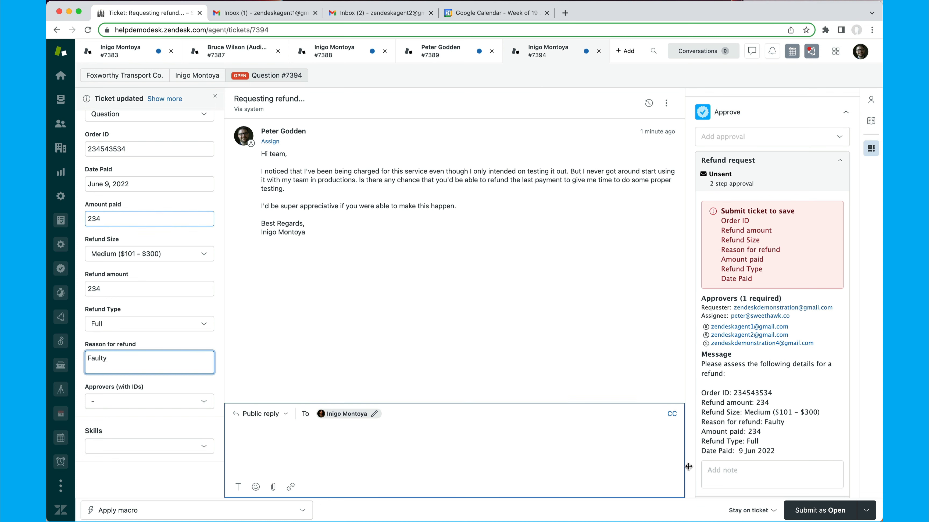
{"action": "scroll", "coordinate": [797, 387], "scroll_direction": "down", "scroll_amount": 5}
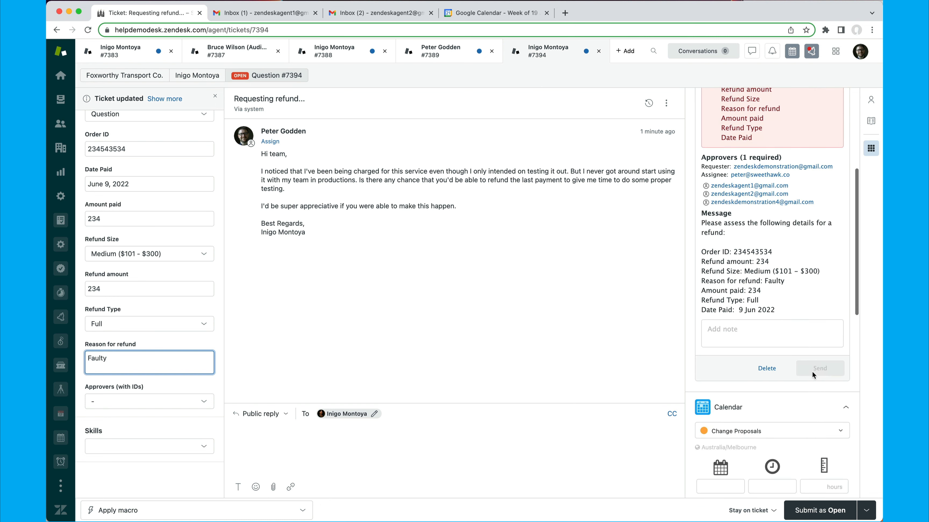
{"action": "scroll", "coordinate": [816, 369], "scroll_direction": "up", "scroll_amount": 1}
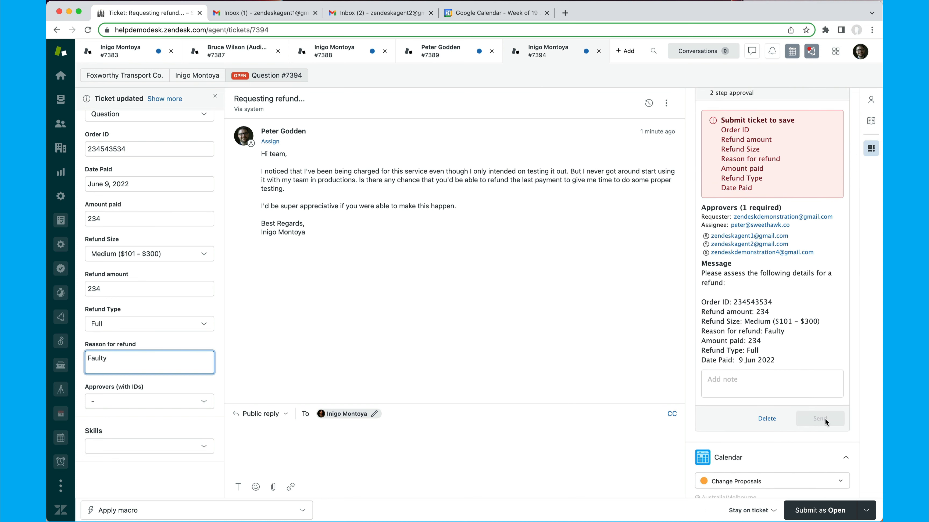
Save the ticket, then add and send the Refund request approval from the Approve sidebar.
{"action": "left_click", "coordinate": [833, 514]}
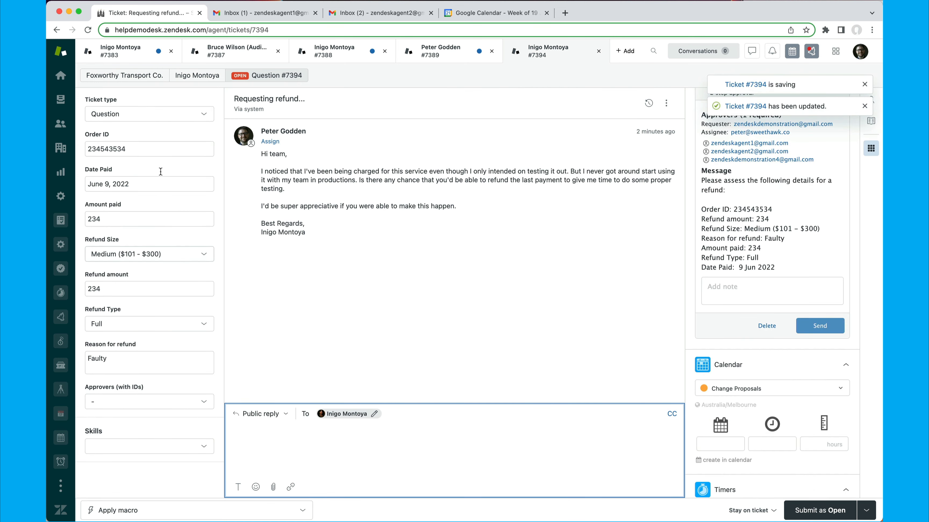
{"action": "scroll", "coordinate": [724, 176], "scroll_direction": "up", "scroll_amount": 3}
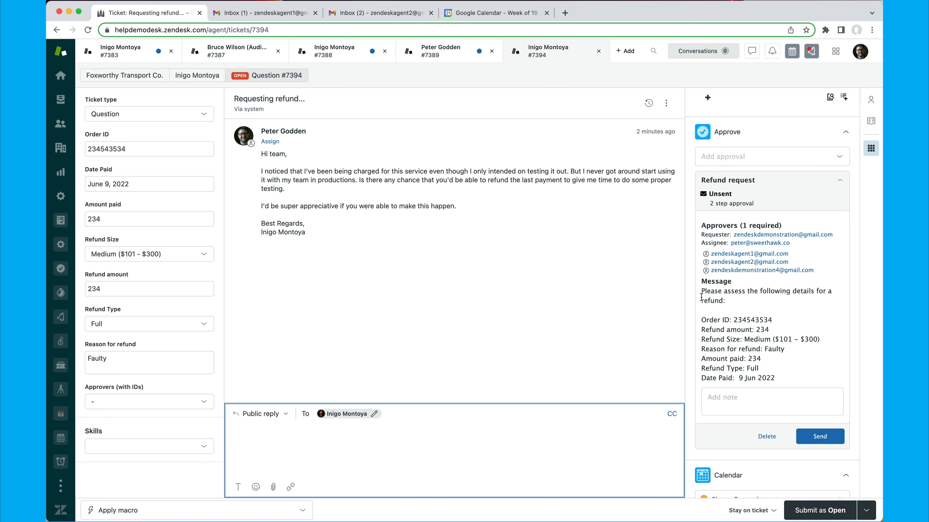
{"action": "left_click", "coordinate": [841, 160]}
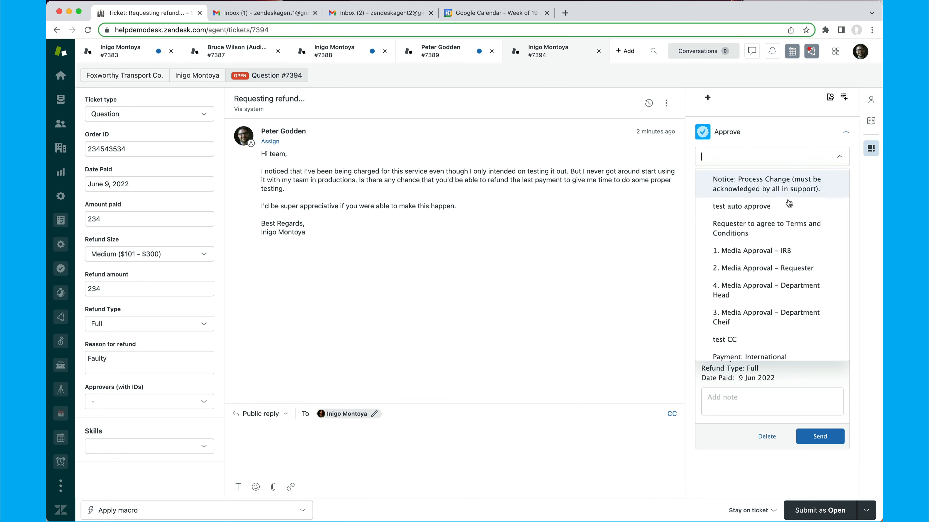
{"action": "scroll", "coordinate": [776, 298], "scroll_direction": "down", "scroll_amount": 7}
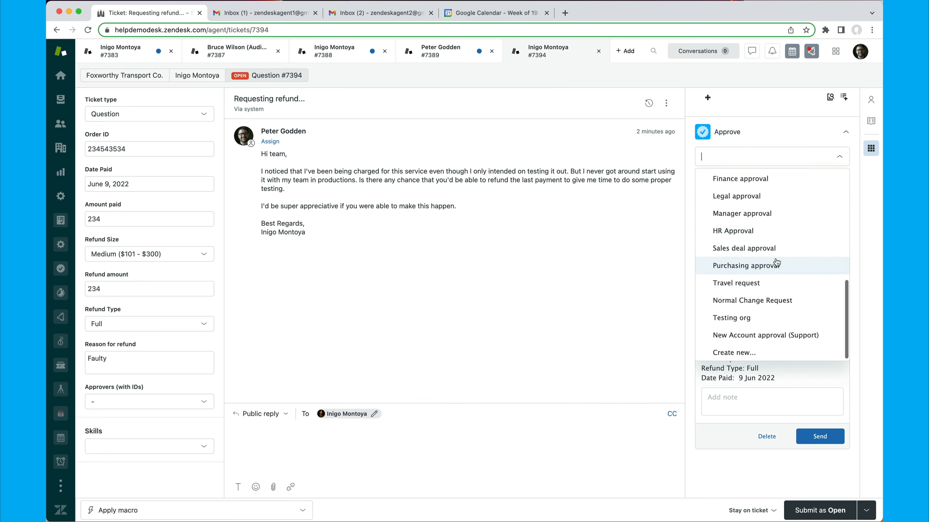
{"action": "scroll", "coordinate": [775, 263], "scroll_direction": "up", "scroll_amount": 3}
{"action": "scroll", "coordinate": [776, 263], "scroll_direction": "up", "scroll_amount": 1}
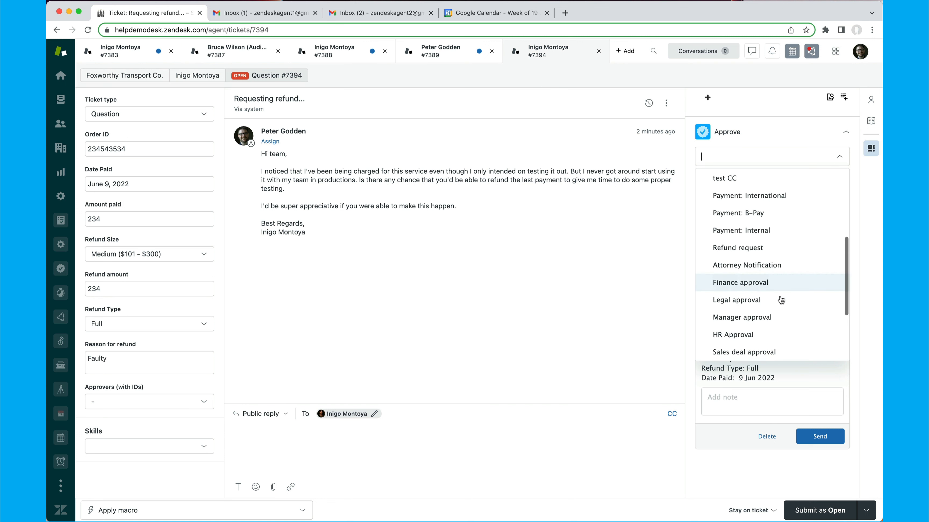
{"action": "scroll", "coordinate": [779, 300], "scroll_direction": "up", "scroll_amount": 3}
{"action": "left_click", "coordinate": [848, 156]}
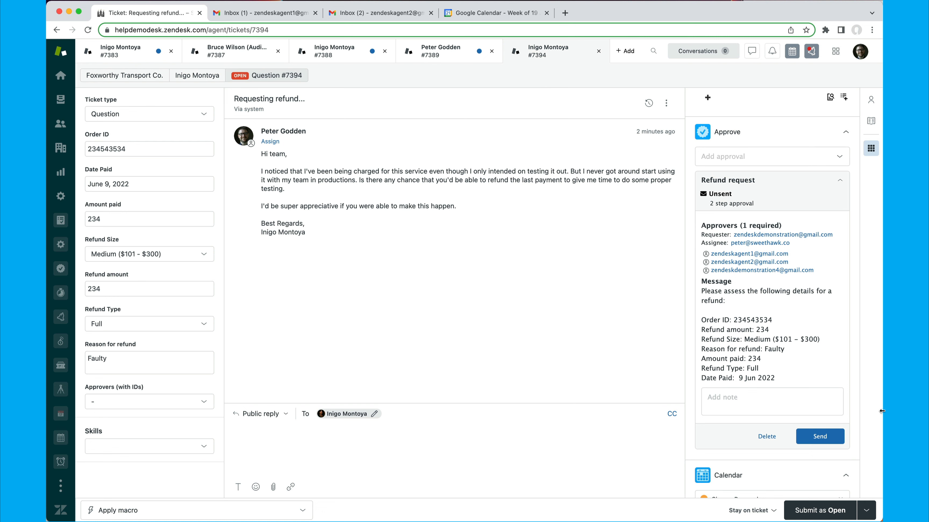
{"action": "left_click", "coordinate": [825, 437]}
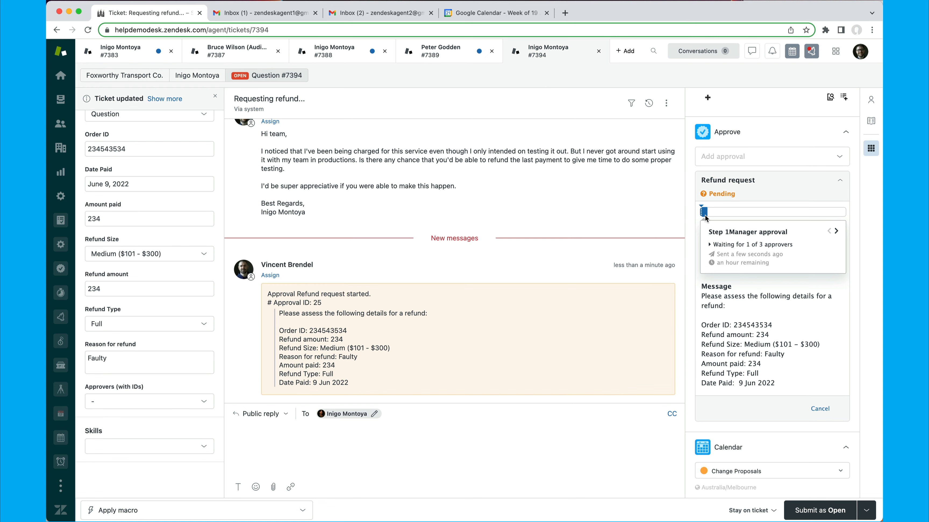
Review the Finance and Manager approval steps, list the three manager approvers, then go to the first inbox.
{"action": "left_click", "coordinate": [744, 214]}
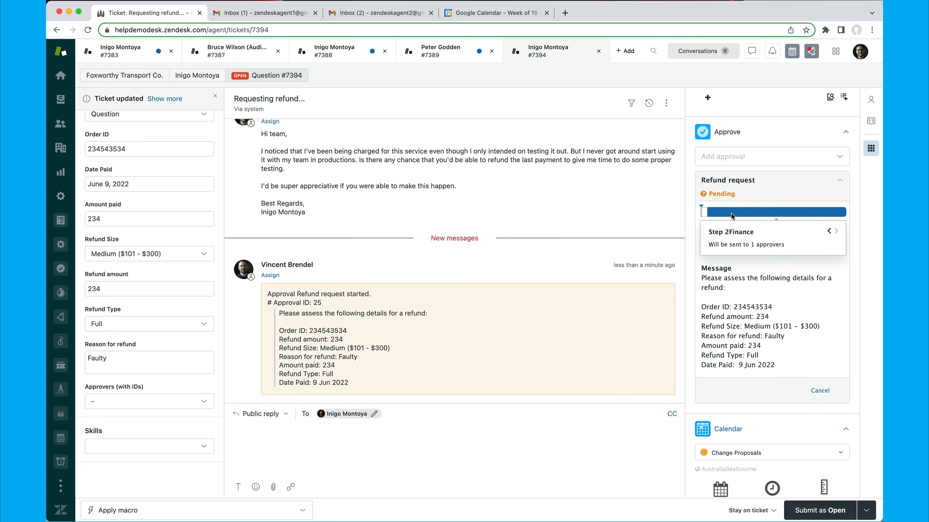
{"action": "left_click", "coordinate": [704, 213]}
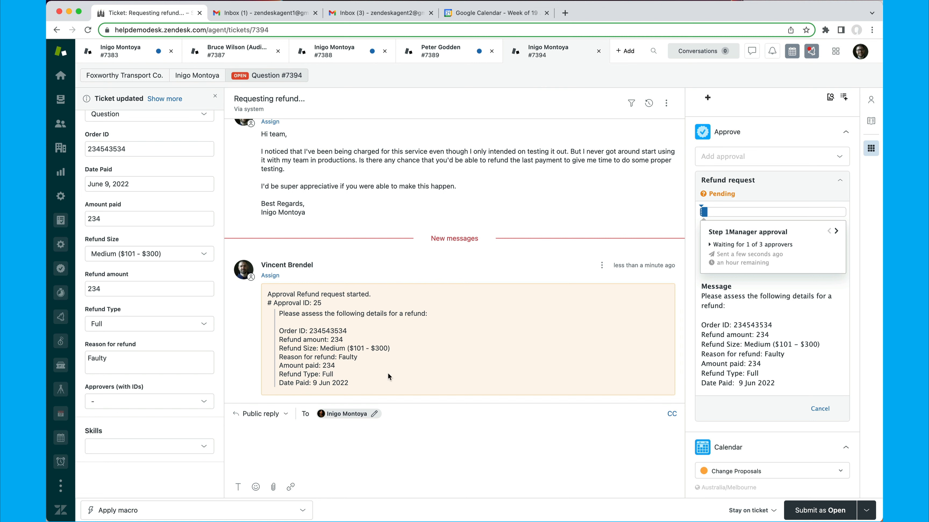
{"action": "left_click_drag", "start_coordinate": [390, 375], "coordinate": [367, 293]}
{"action": "left_click", "coordinate": [394, 316]}
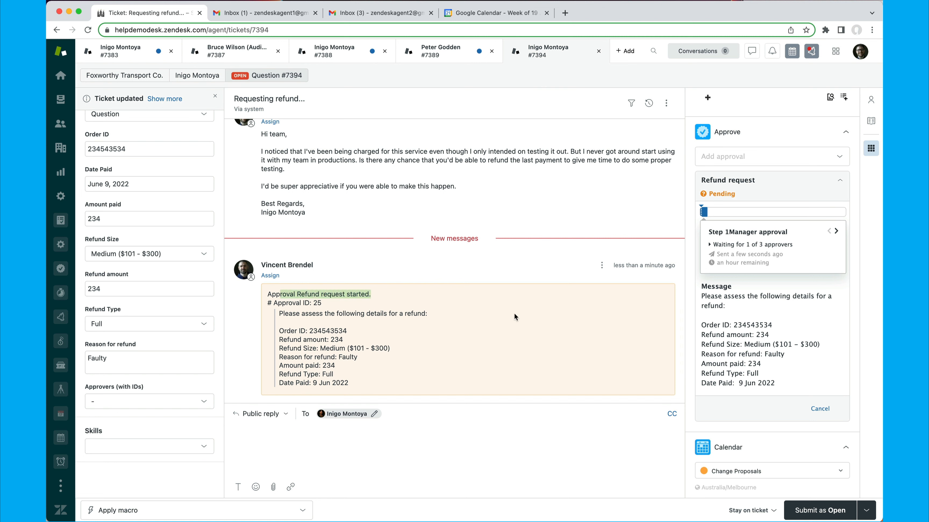
{"action": "left_click", "coordinate": [710, 244]}
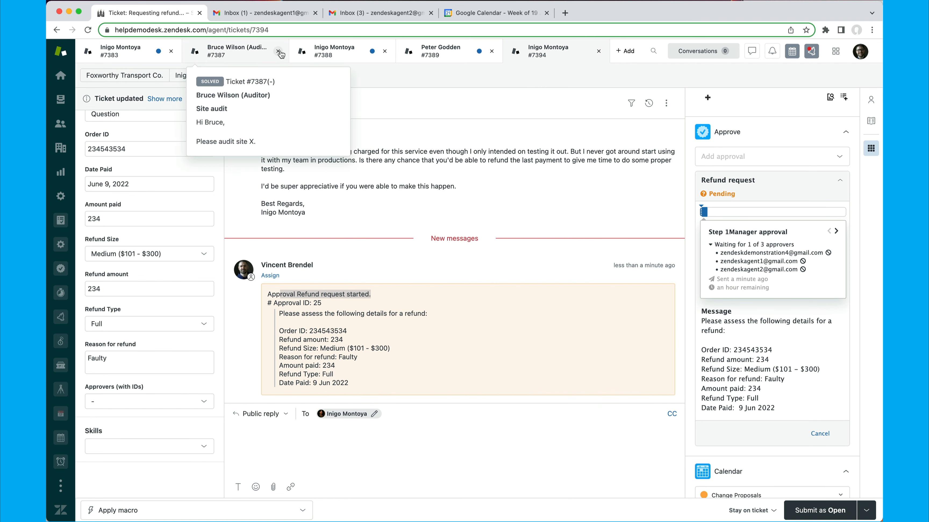
{"action": "left_click", "coordinate": [269, 14]}
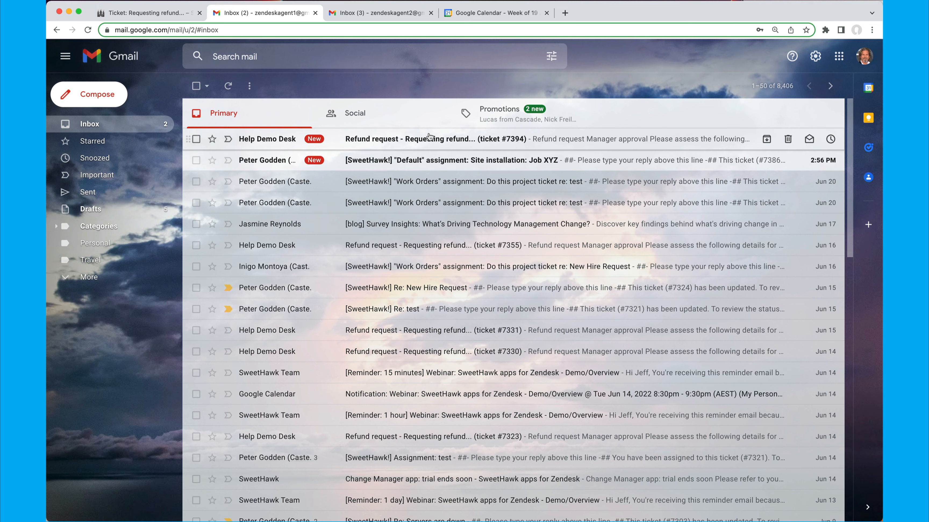
Open the ticket #7394 refund request email and read through its approval details.
{"action": "left_click", "coordinate": [459, 142]}
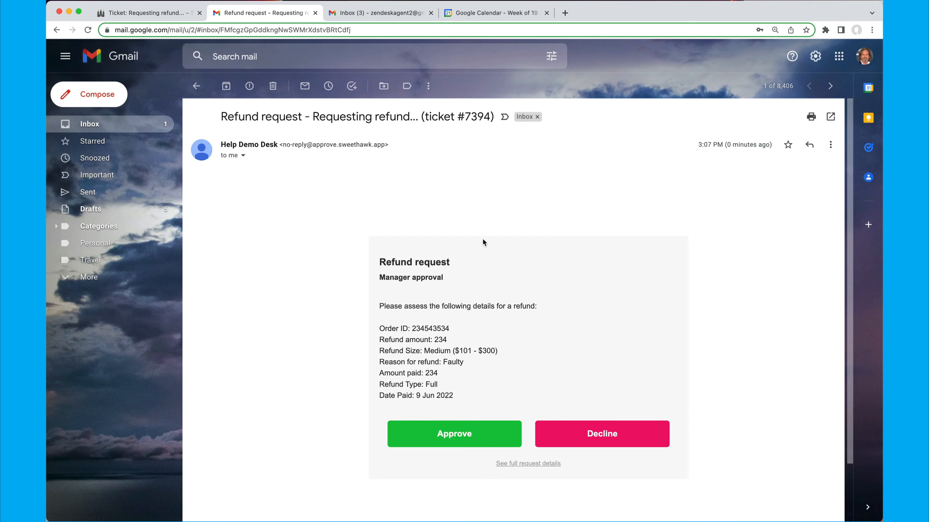
{"action": "scroll", "coordinate": [459, 329], "scroll_direction": "down", "scroll_amount": 2}
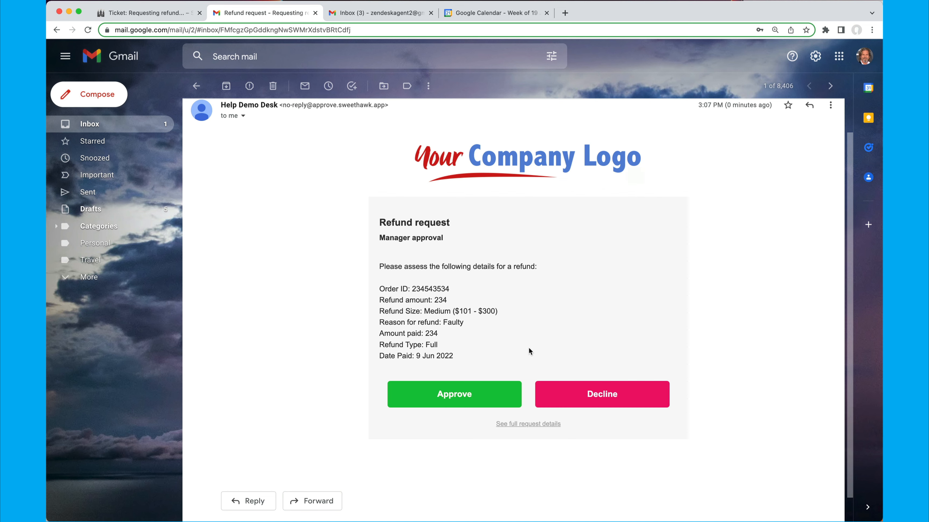
{"action": "scroll", "coordinate": [527, 352], "scroll_direction": "down", "scroll_amount": 1}
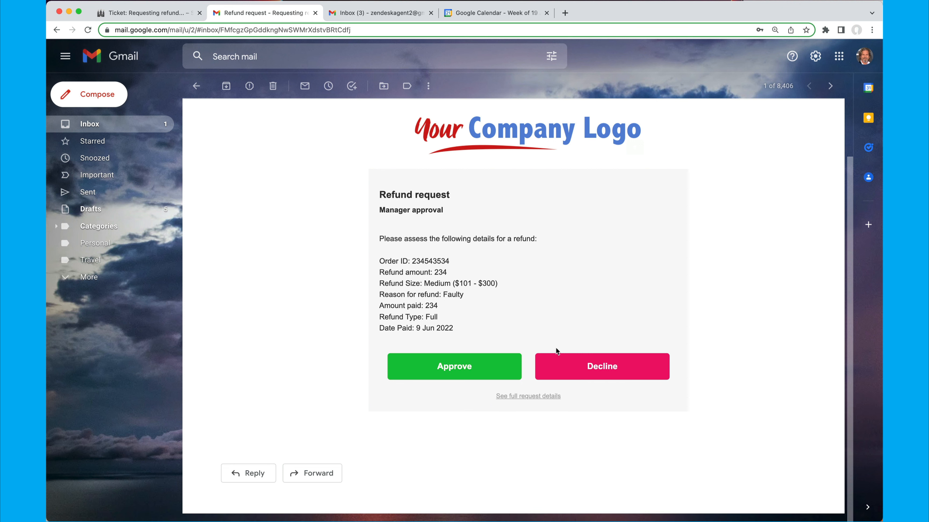
{"action": "scroll", "coordinate": [457, 245], "scroll_direction": "up", "scroll_amount": 3}
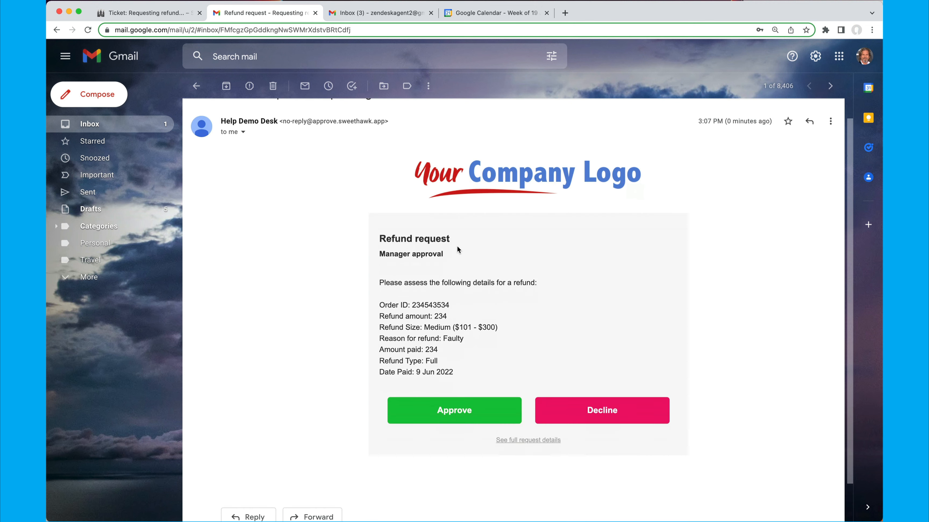
{"action": "scroll", "coordinate": [460, 246], "scroll_direction": "down", "scroll_amount": 3}
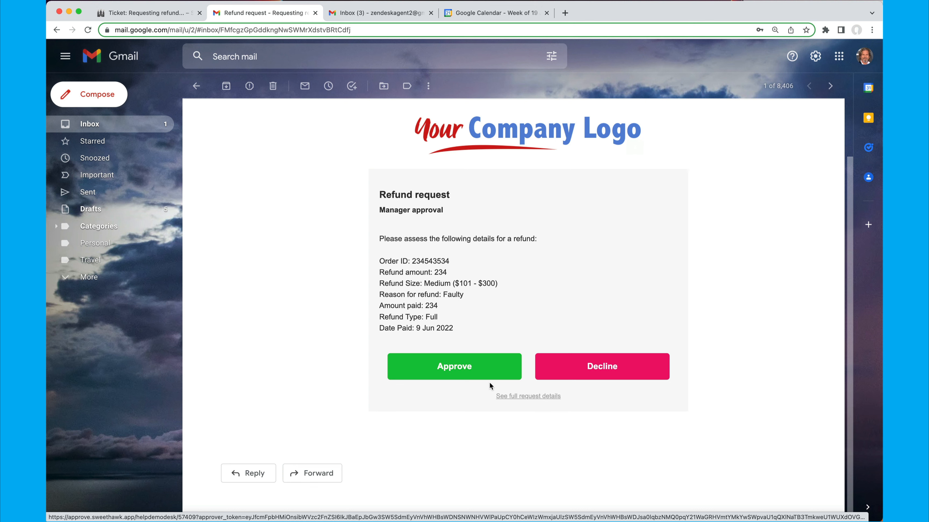
Approve the manager step from the email with the comment 'YES'.
{"action": "left_click", "coordinate": [455, 367]}
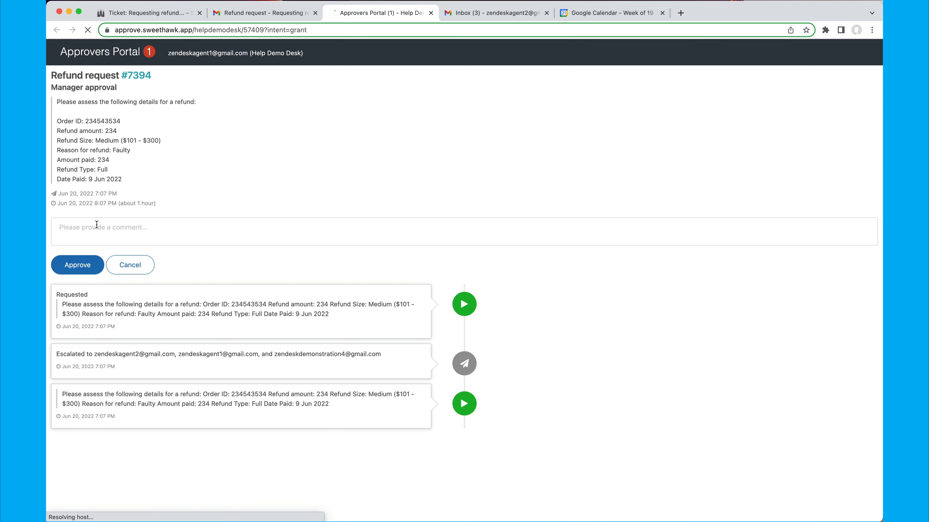
{"action": "left_click_drag", "start_coordinate": [167, 202], "coordinate": [82, 88]}
{"action": "left_click", "coordinate": [73, 227]}
{"action": "type", "text": "YES"}
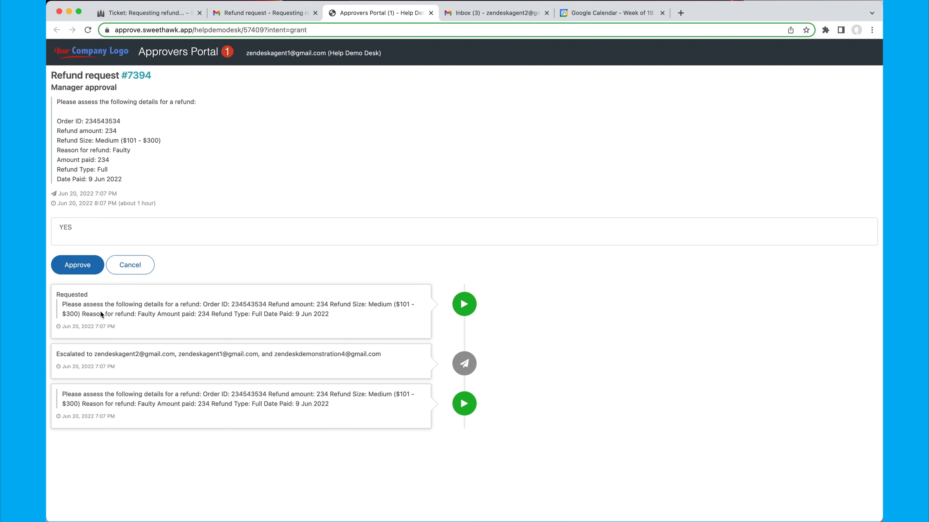
{"action": "left_click", "coordinate": [77, 265]}
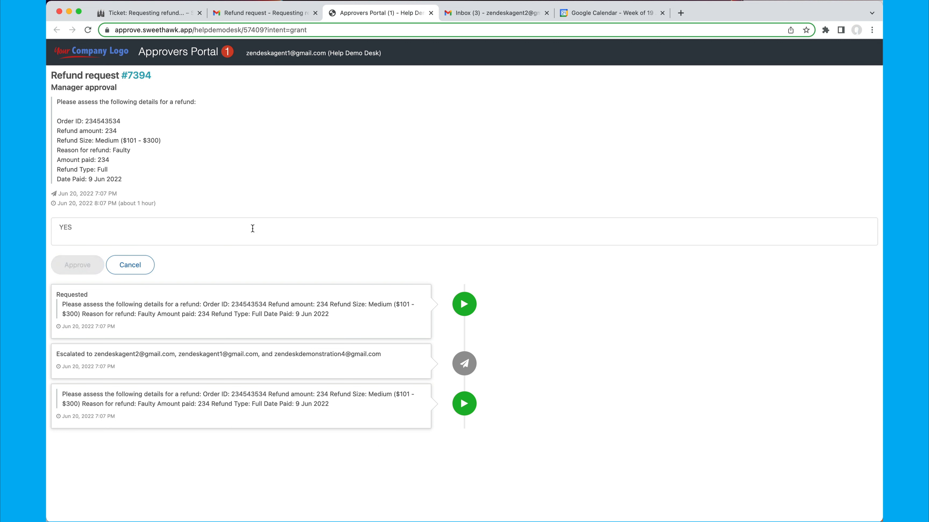
On ticket #7394, review the manager's response and the waiting Finance step, then open the second inbox.
{"action": "left_click", "coordinate": [156, 13]}
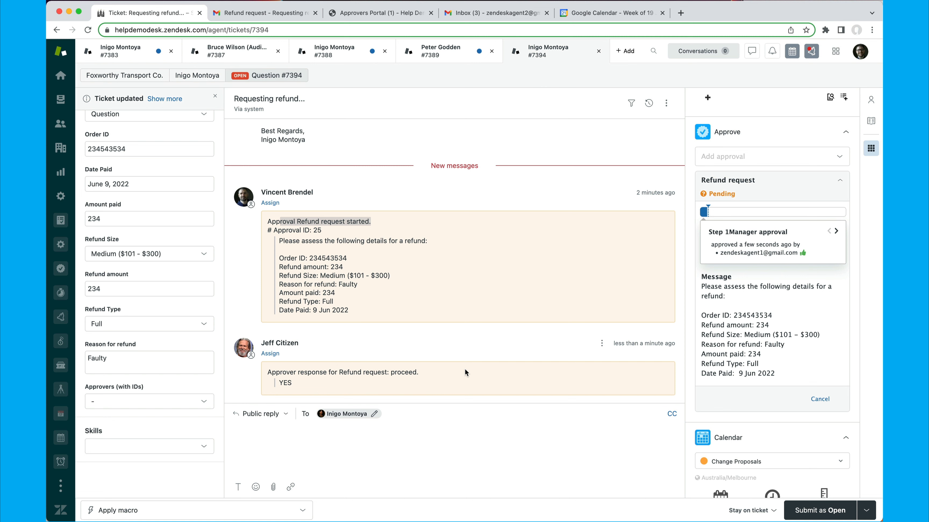
{"action": "left_click_drag", "start_coordinate": [389, 315], "coordinate": [269, 221]}
{"action": "left_click", "coordinate": [282, 221]}
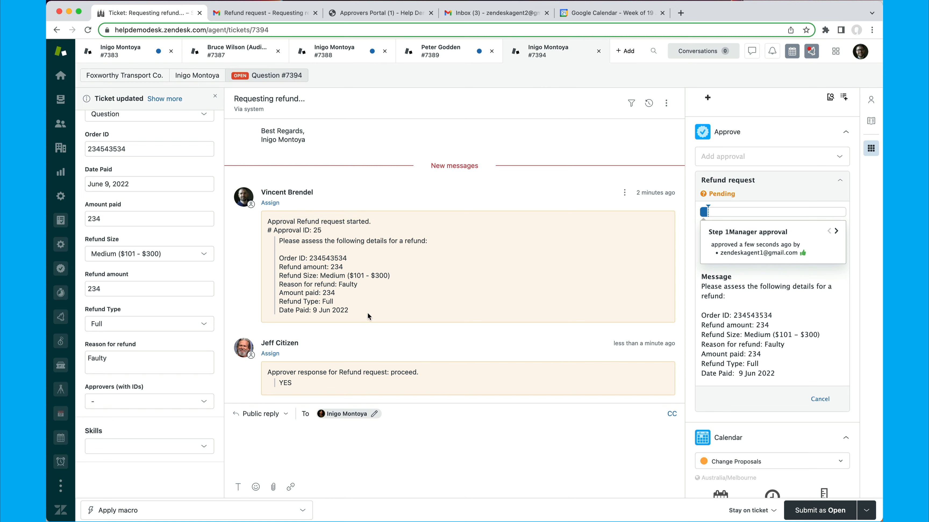
{"action": "left_click_drag", "start_coordinate": [368, 314], "coordinate": [265, 235]}
{"action": "left_click", "coordinate": [385, 294]}
{"action": "scroll", "coordinate": [183, 204], "scroll_direction": "up", "scroll_amount": 3}
{"action": "scroll", "coordinate": [183, 204], "scroll_direction": "up", "scroll_amount": 1}
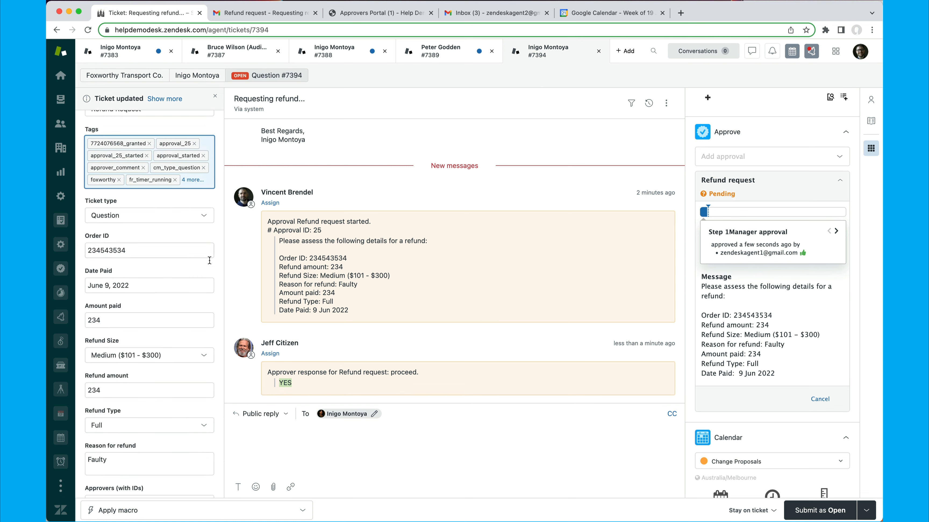
{"action": "scroll", "coordinate": [181, 354], "scroll_direction": "down", "scroll_amount": 2}
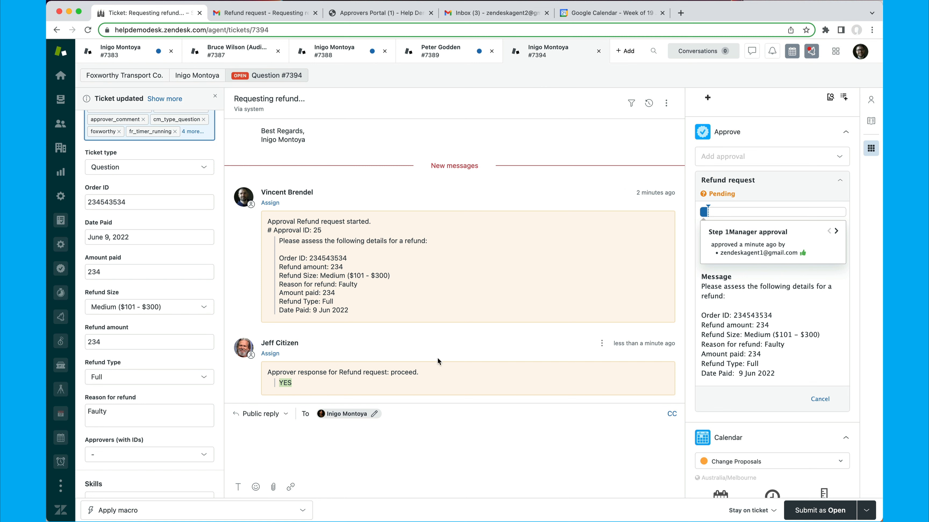
{"action": "left_click", "coordinate": [750, 213]}
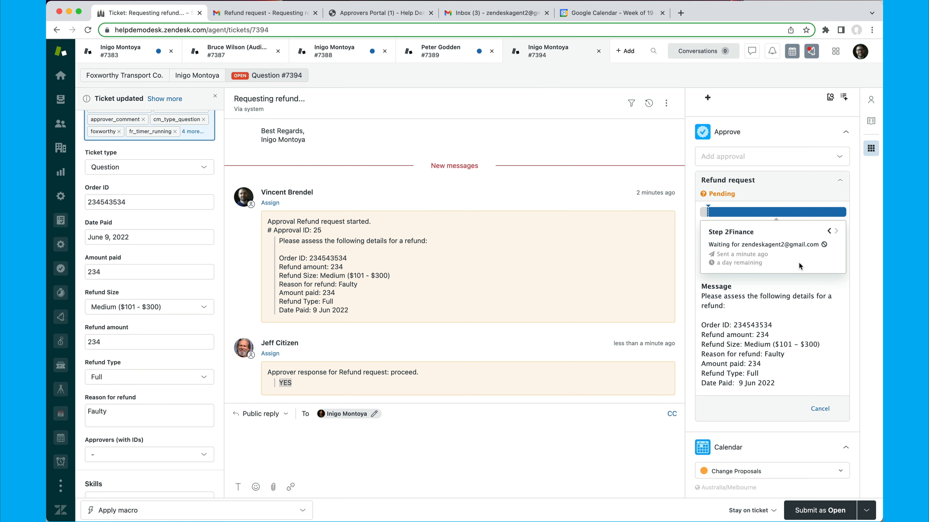
{"action": "left_click", "coordinate": [493, 13]}
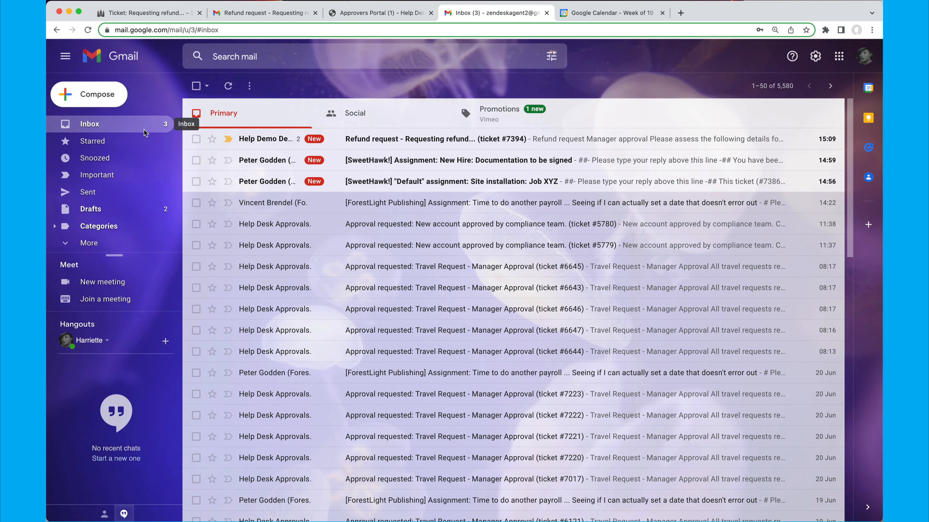
Open the second refund email and approve the Finance step with comment 'YES, no worries'.
{"action": "left_click", "coordinate": [390, 139]}
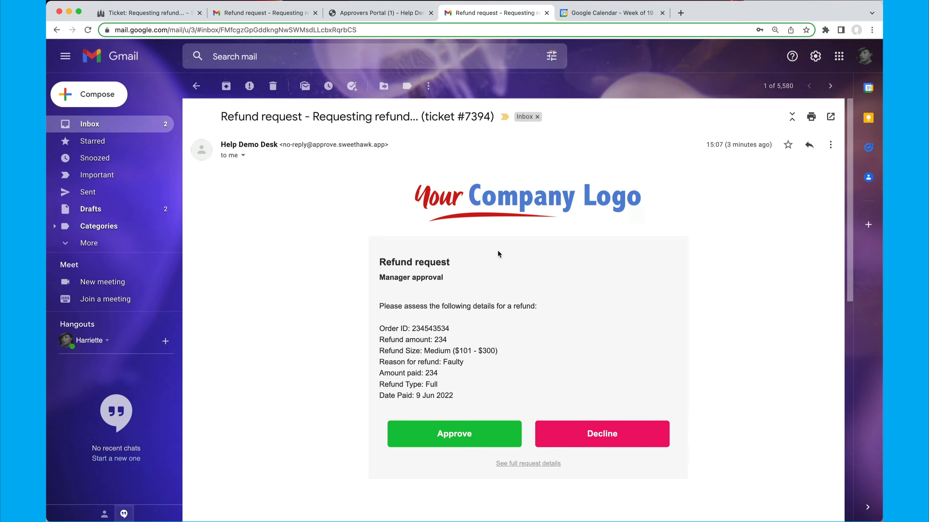
{"action": "scroll", "coordinate": [498, 254], "scroll_direction": "down", "scroll_amount": 10}
{"action": "left_click", "coordinate": [466, 366]}
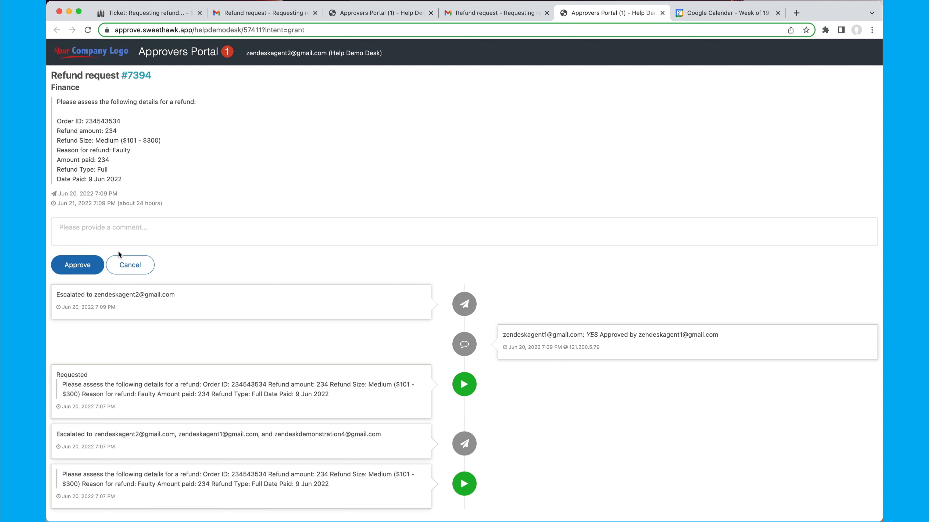
{"action": "left_click", "coordinate": [79, 237]}
{"action": "type", "text": "YES"}
{"action": "left_click_drag", "start_coordinate": [585, 334], "coordinate": [601, 335]}
{"action": "left_click", "coordinate": [94, 226]}
{"action": "type", "text": ", no worries"}
{"action": "left_click", "coordinate": [75, 265]}
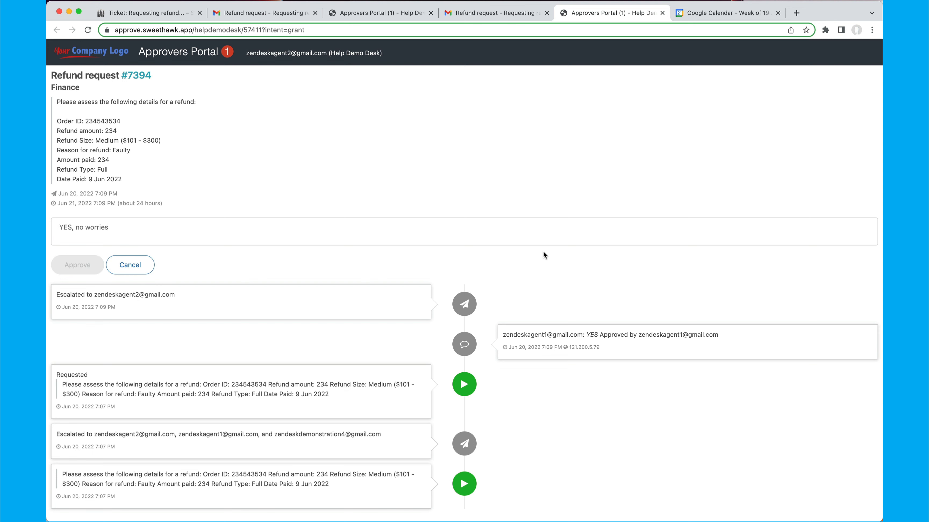
{"action": "left_click", "coordinate": [147, 14]}
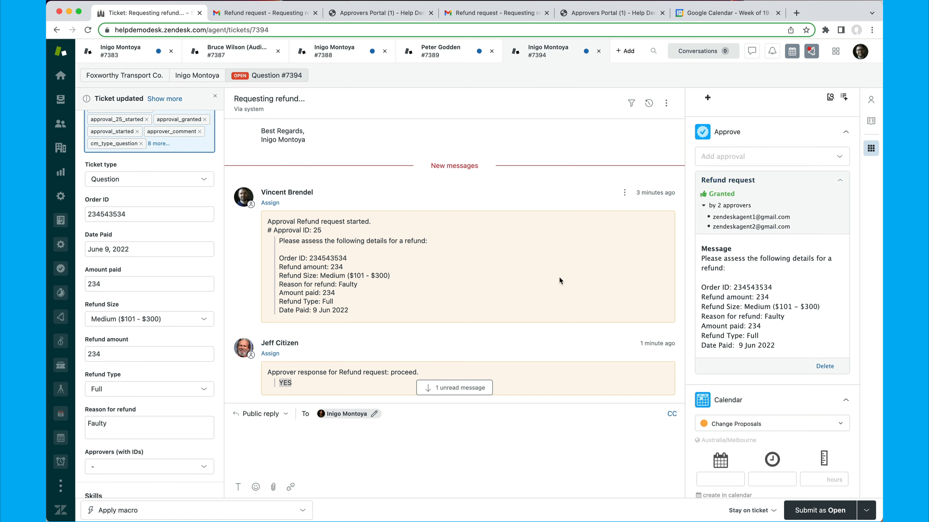
Review the approval-granted message and 'YES, no worries' reply, then open the approval definitions.
{"action": "scroll", "coordinate": [476, 282], "scroll_direction": "down", "scroll_amount": 3}
{"action": "scroll", "coordinate": [476, 287], "scroll_direction": "down", "scroll_amount": 5}
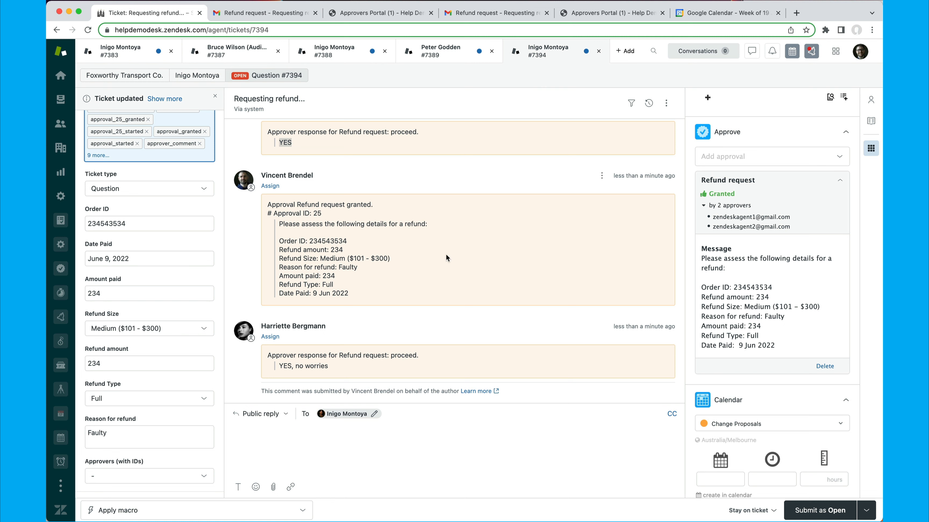
{"action": "left_click_drag", "start_coordinate": [346, 204], "coordinate": [390, 300]}
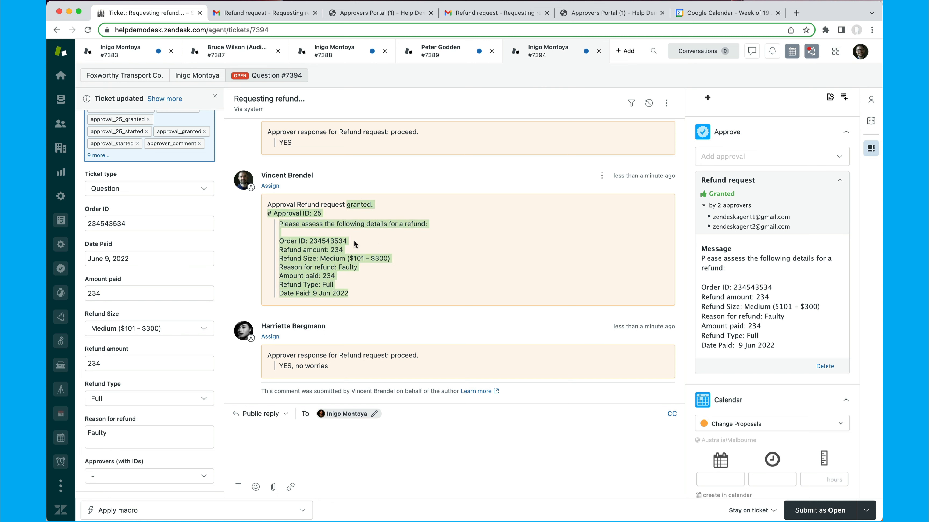
{"action": "left_click_drag", "start_coordinate": [379, 370], "coordinate": [267, 353]}
{"action": "left_click", "coordinate": [371, 367]}
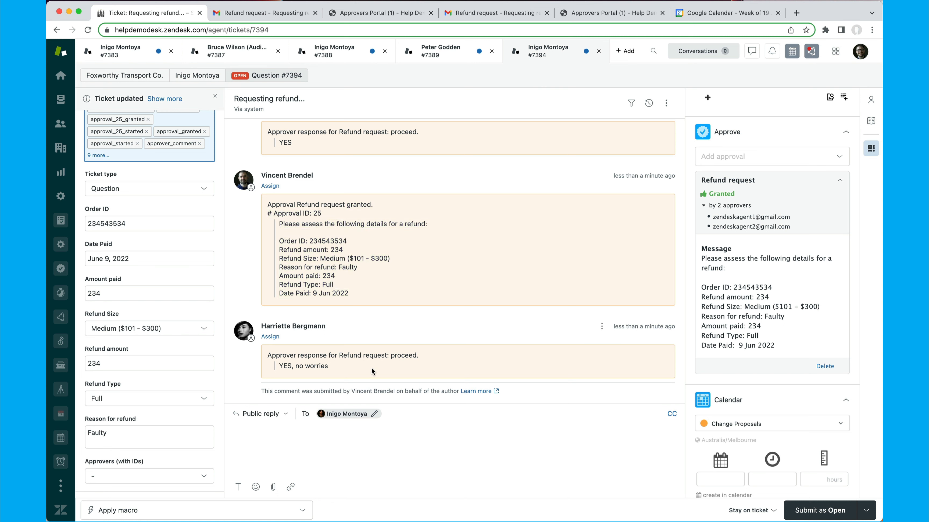
{"action": "left_click_drag", "start_coordinate": [342, 366], "coordinate": [261, 360]}
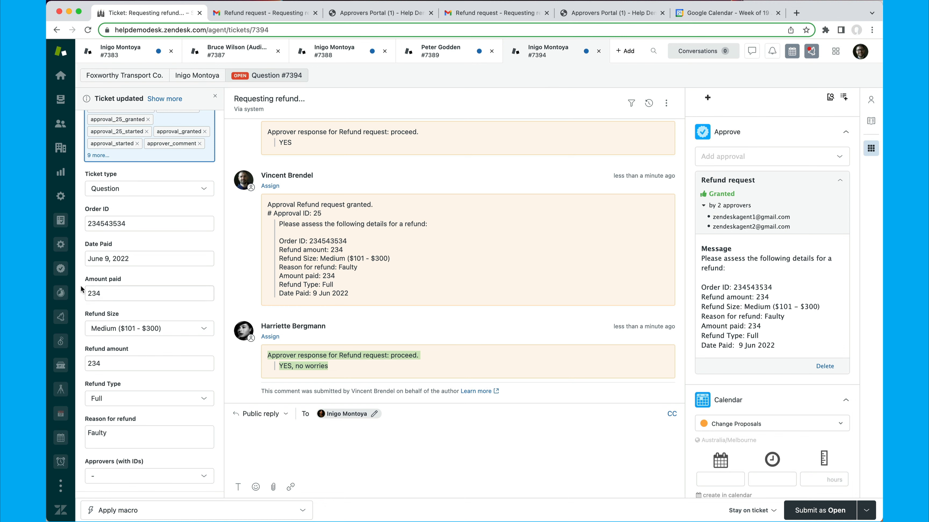
{"action": "left_click", "coordinate": [61, 268]}
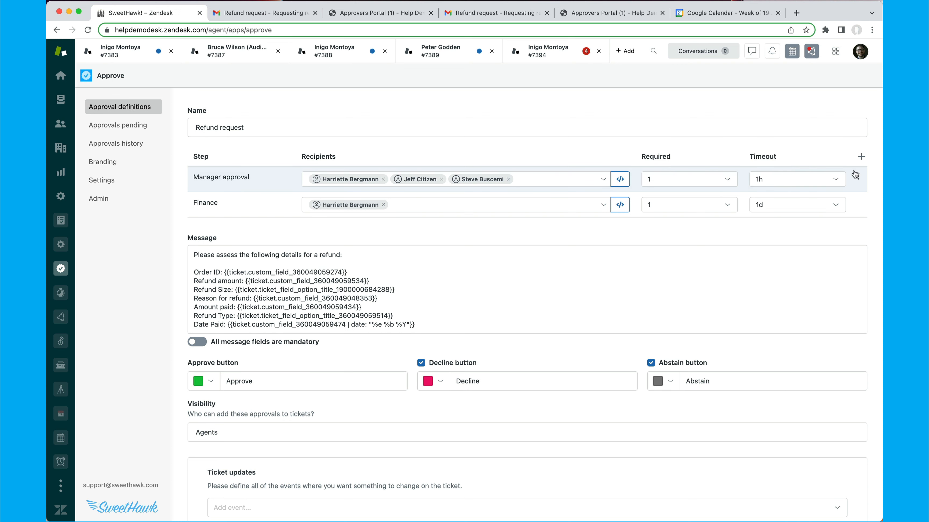
Add a new approval step named IT with the IT group as its recipients.
{"action": "left_click", "coordinate": [861, 156]}
{"action": "left_click", "coordinate": [216, 230]}
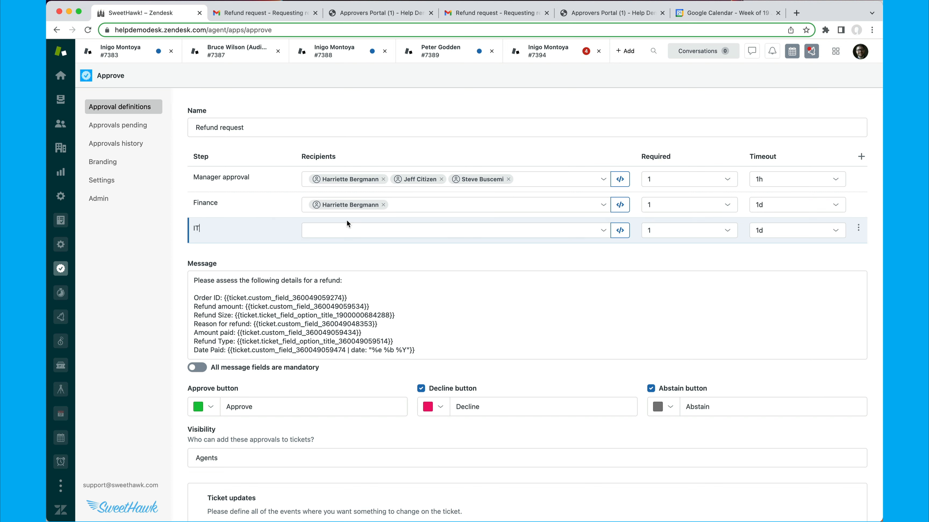
{"action": "left_click", "coordinate": [353, 233]}
{"action": "left_click", "coordinate": [355, 269]}
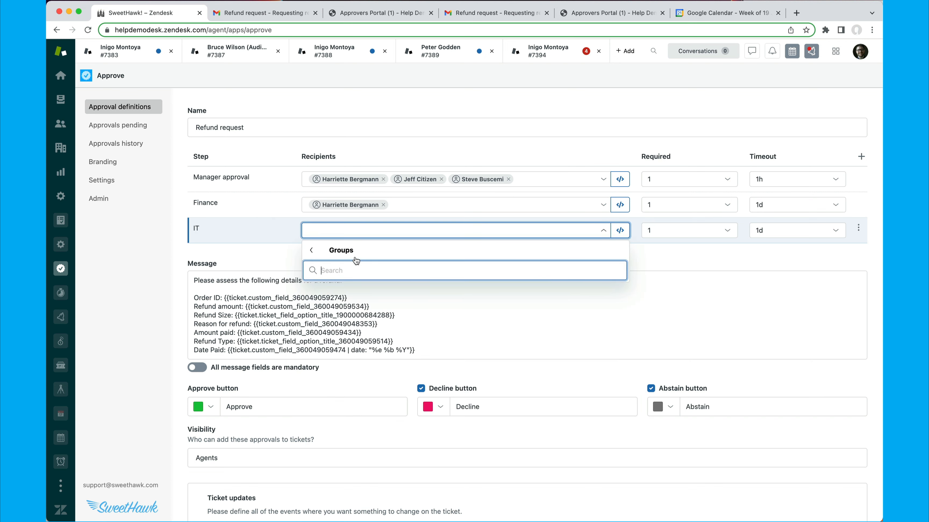
{"action": "type", "text": "IT"}
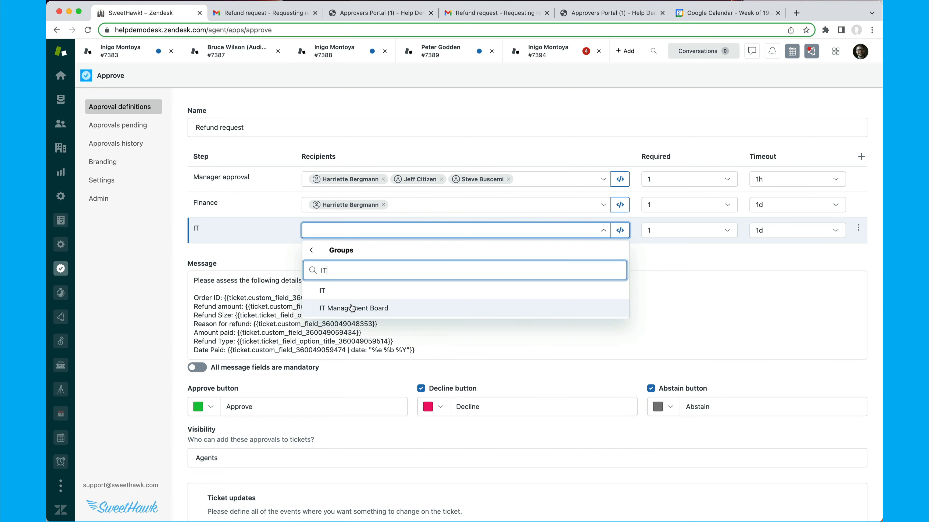
{"action": "left_click", "coordinate": [359, 294]}
{"action": "left_click", "coordinate": [269, 257]}
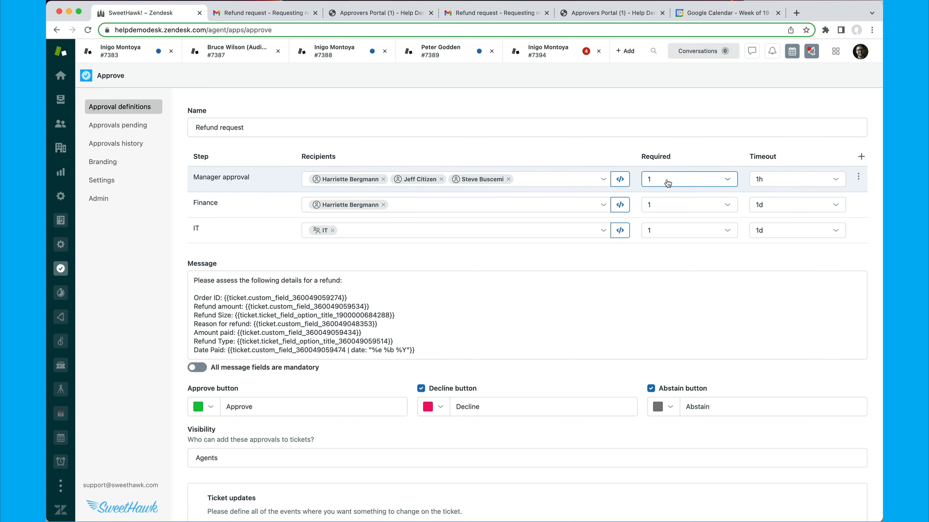
Keep Manager approval at 1 required approver and add an escalation step beneath it.
{"action": "left_click", "coordinate": [727, 179]}
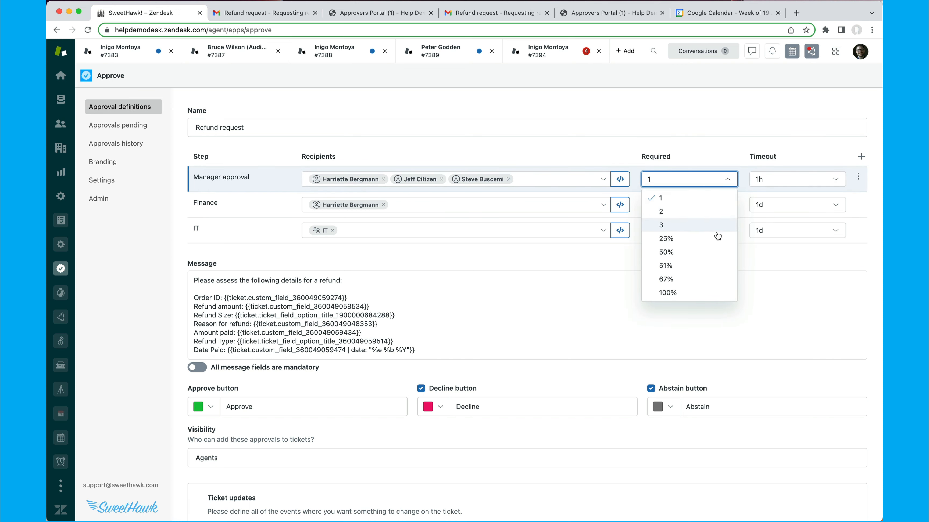
{"action": "left_click", "coordinate": [734, 179]}
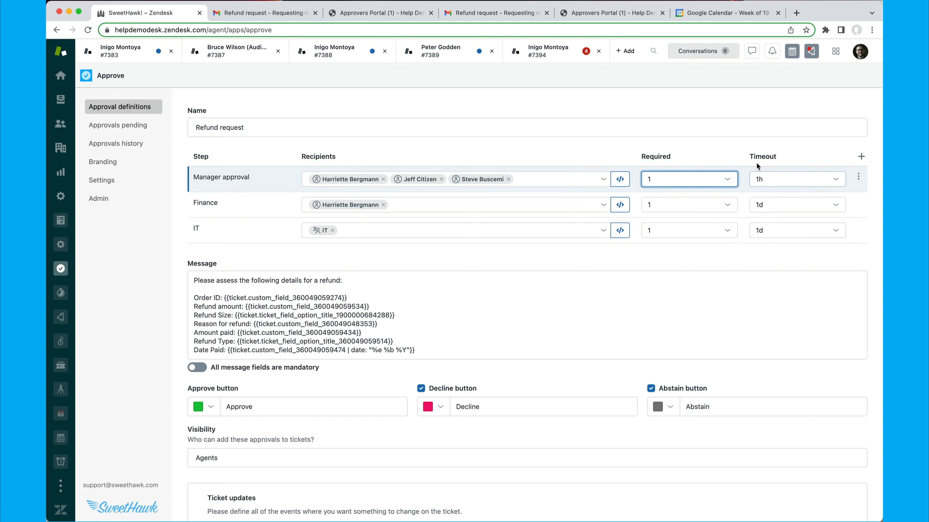
{"action": "left_click", "coordinate": [858, 177]}
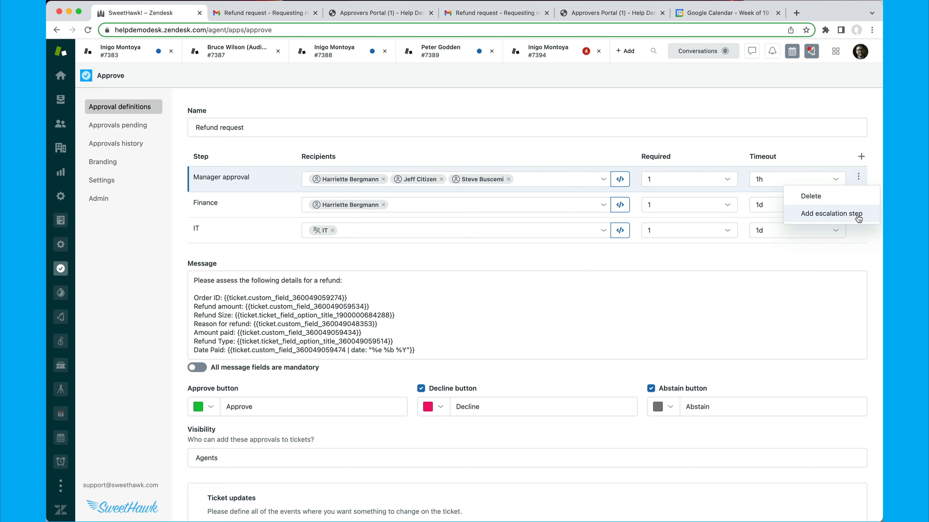
{"action": "left_click", "coordinate": [831, 214]}
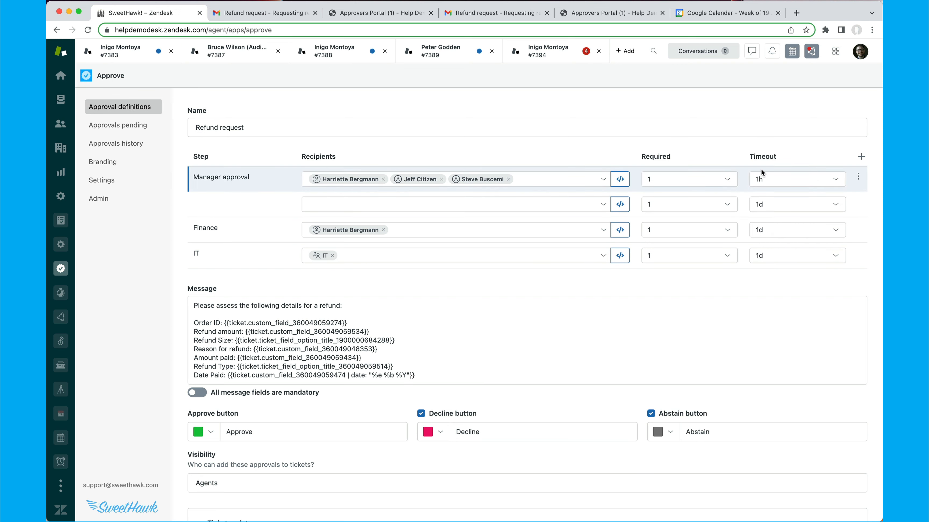
{"action": "left_click", "coordinate": [446, 205]}
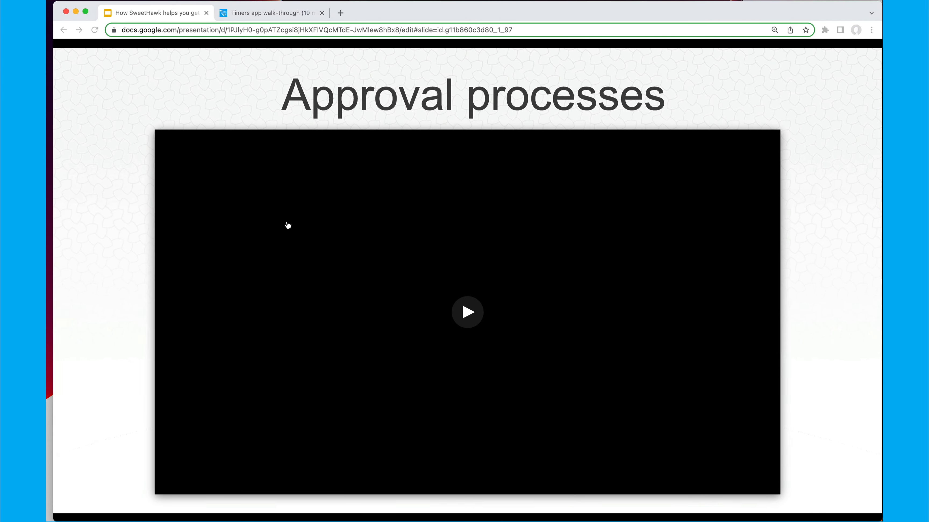
Advance the slideshow past Solutions to Transactional NPS, exit, then present again from that slide.
{"action": "left_click", "coordinate": [208, 83]}
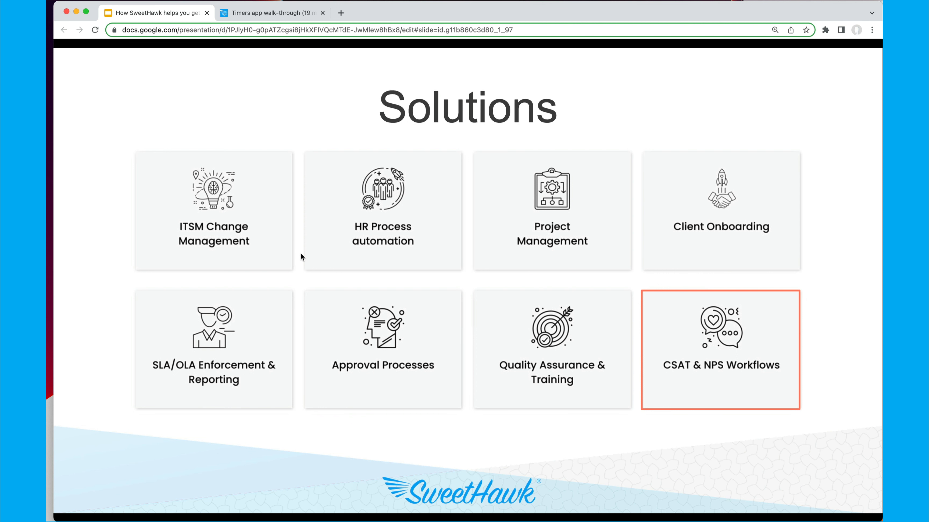
{"action": "key", "text": "Right"}
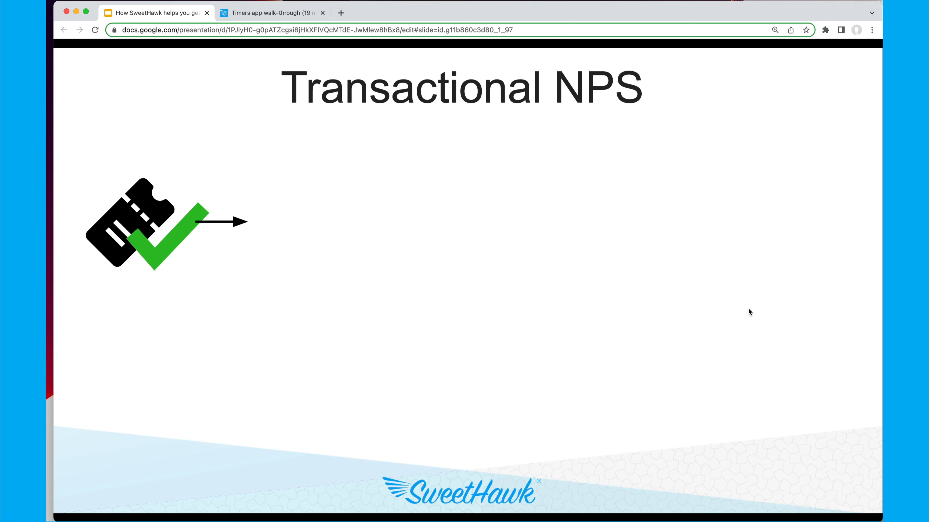
{"action": "key", "text": "Right"}
{"action": "key", "text": "Escape"}
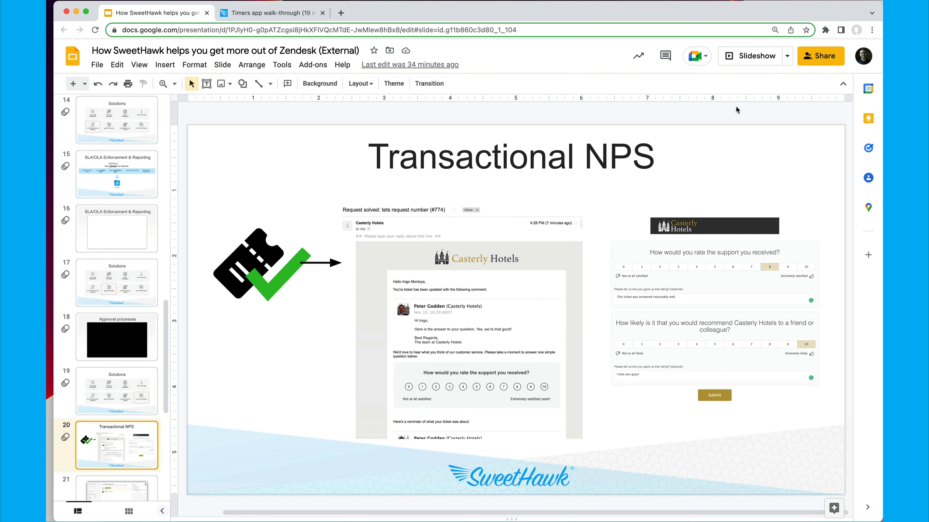
{"action": "left_click", "coordinate": [753, 56]}
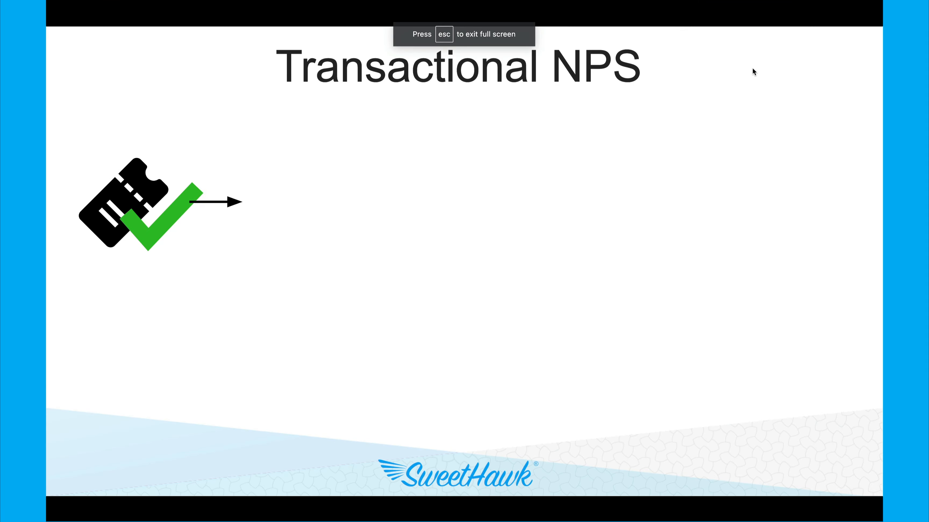